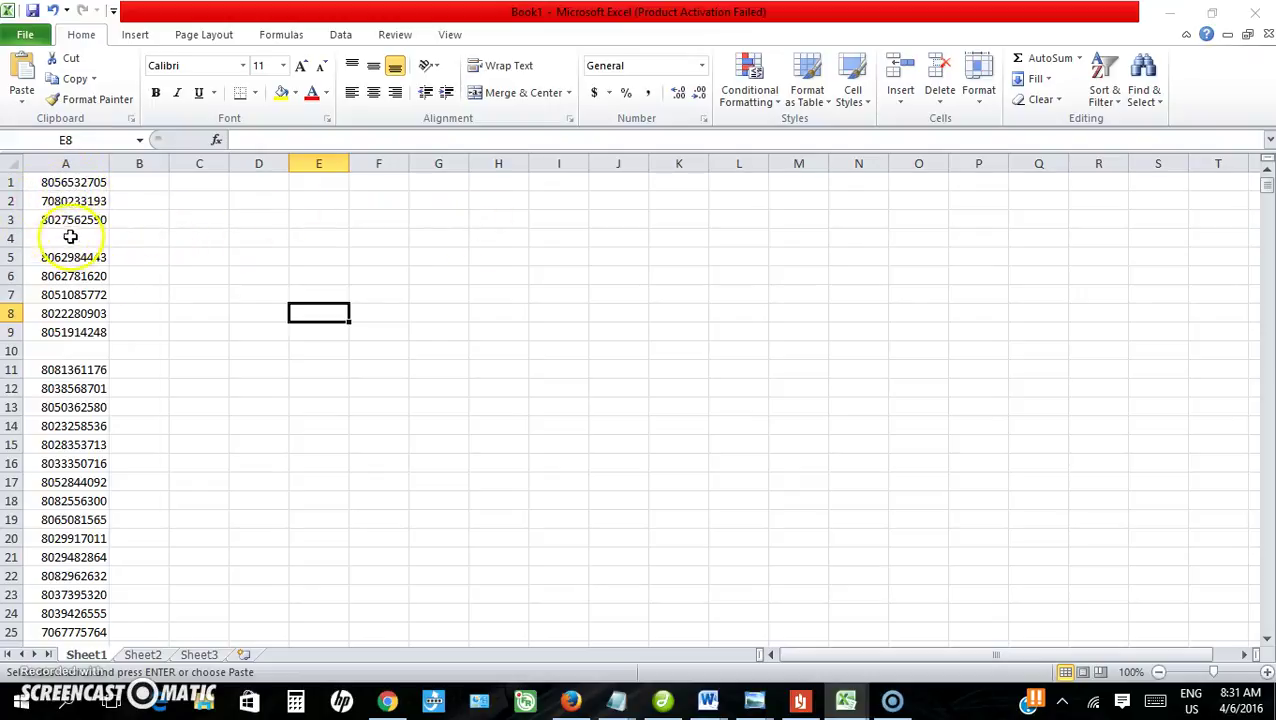
{"action": "left_click_drag", "start_coordinate": [1263, 192], "coordinate": [1266, 358]}
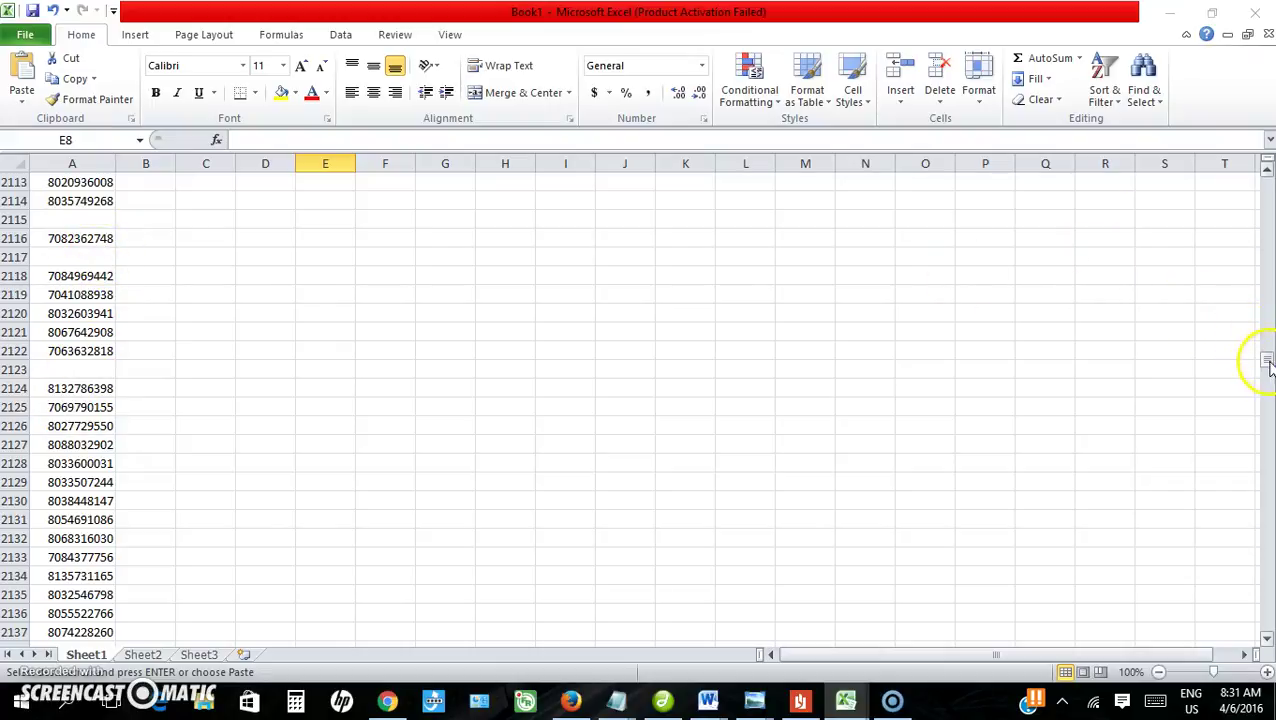
{"action": "left_click_drag", "start_coordinate": [1268, 362], "coordinate": [1245, 171]}
{"action": "left_click", "coordinate": [75, 163]}
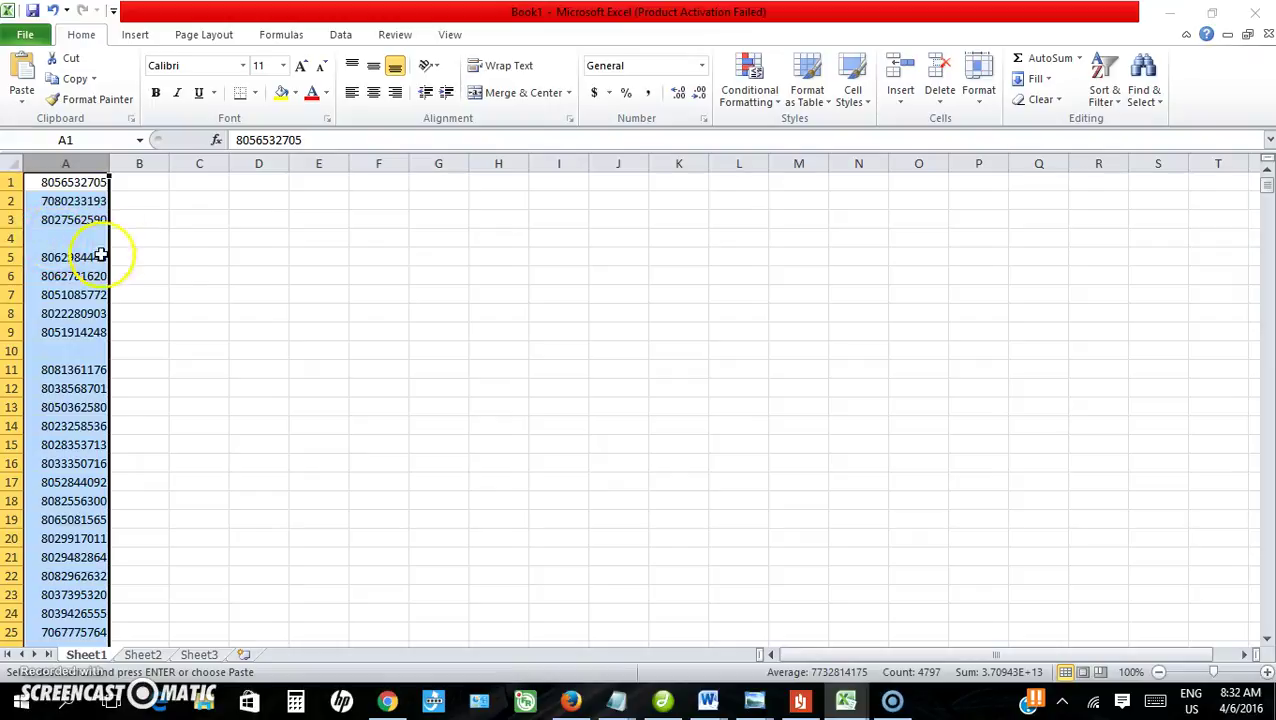
{"action": "left_click", "coordinate": [158, 258]}
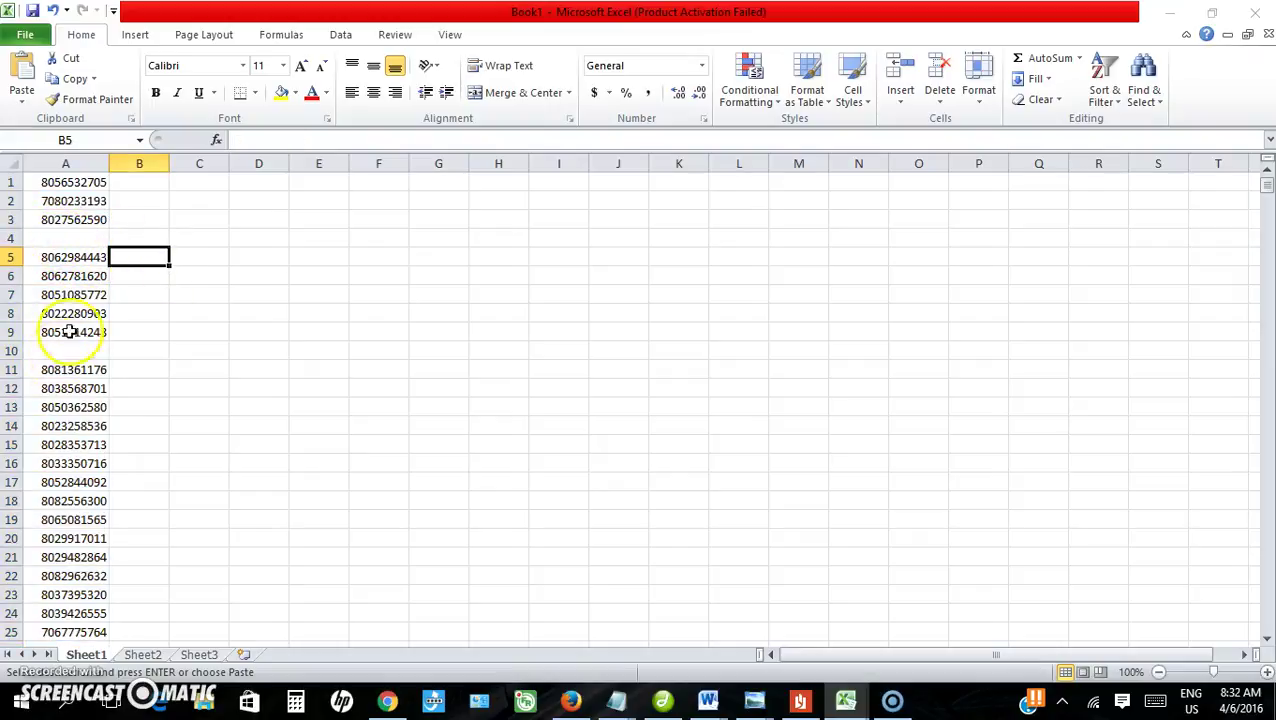
Delete all blank cells in column A using Go To Special with Blanks, shifting the remaining cells up.
{"action": "left_click", "coordinate": [65, 163]}
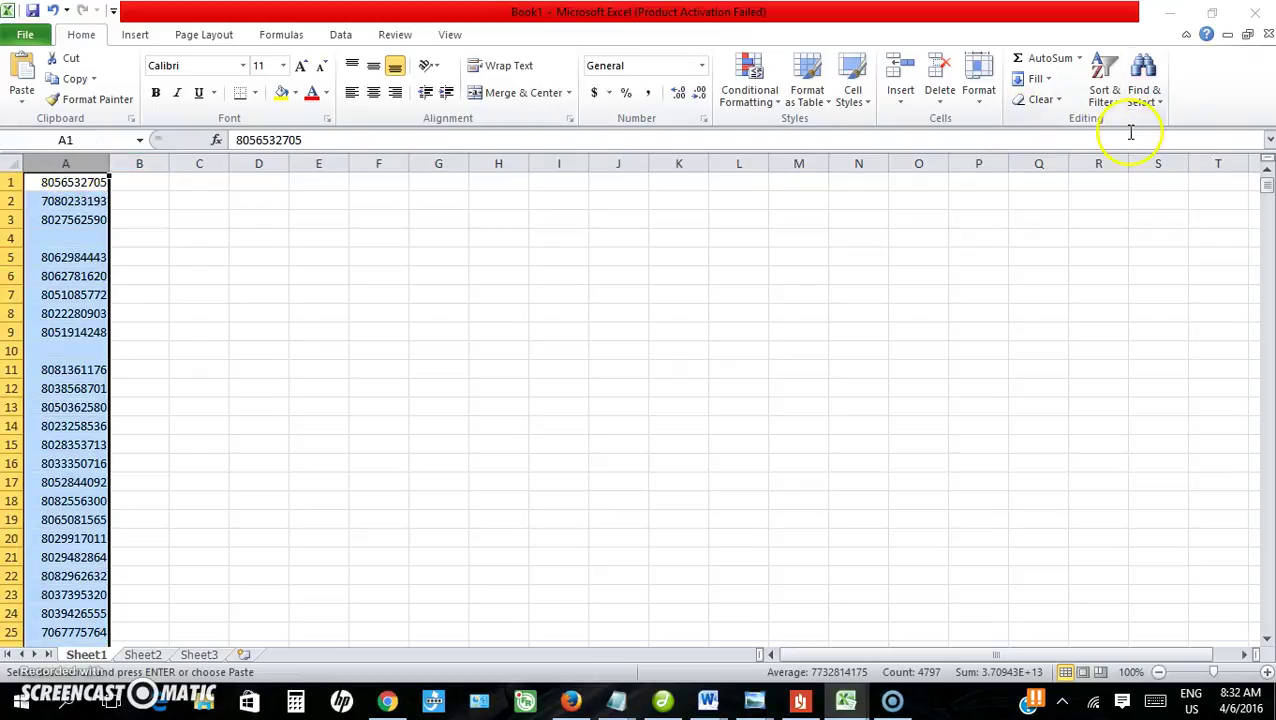
{"action": "left_click", "coordinate": [1143, 96]}
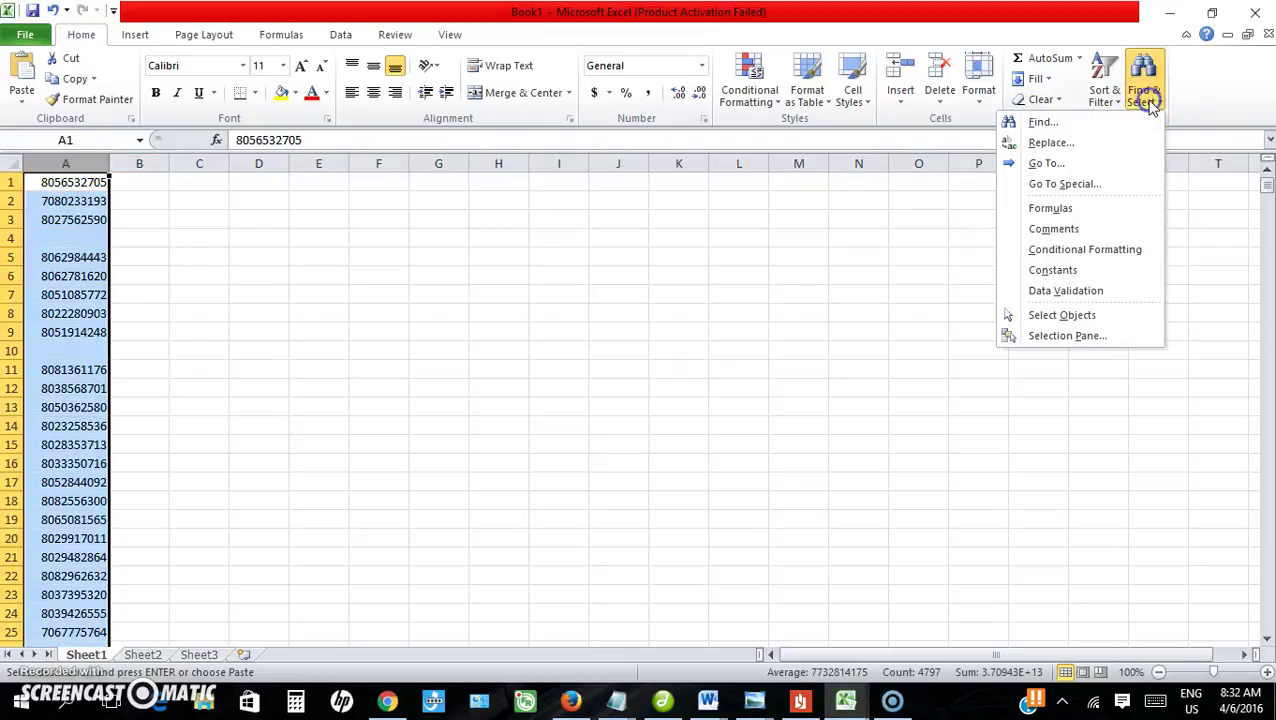
{"action": "left_click", "coordinate": [1068, 186]}
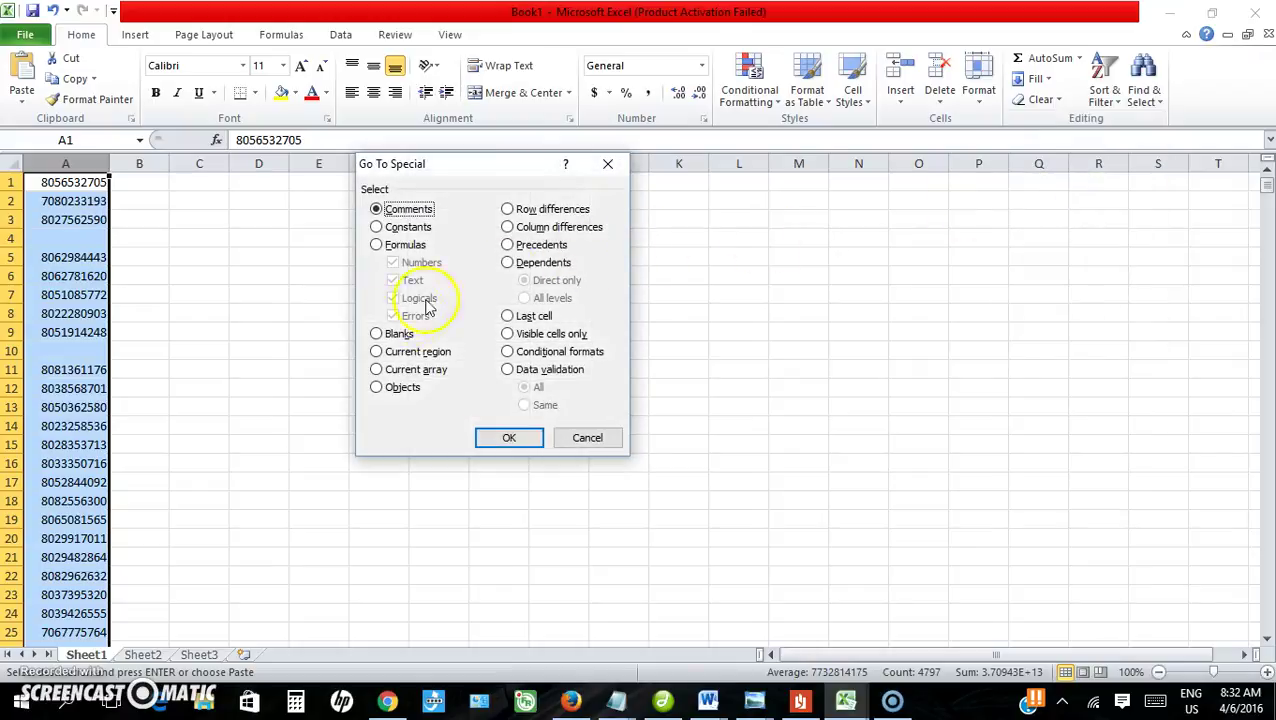
{"action": "left_click", "coordinate": [376, 336]}
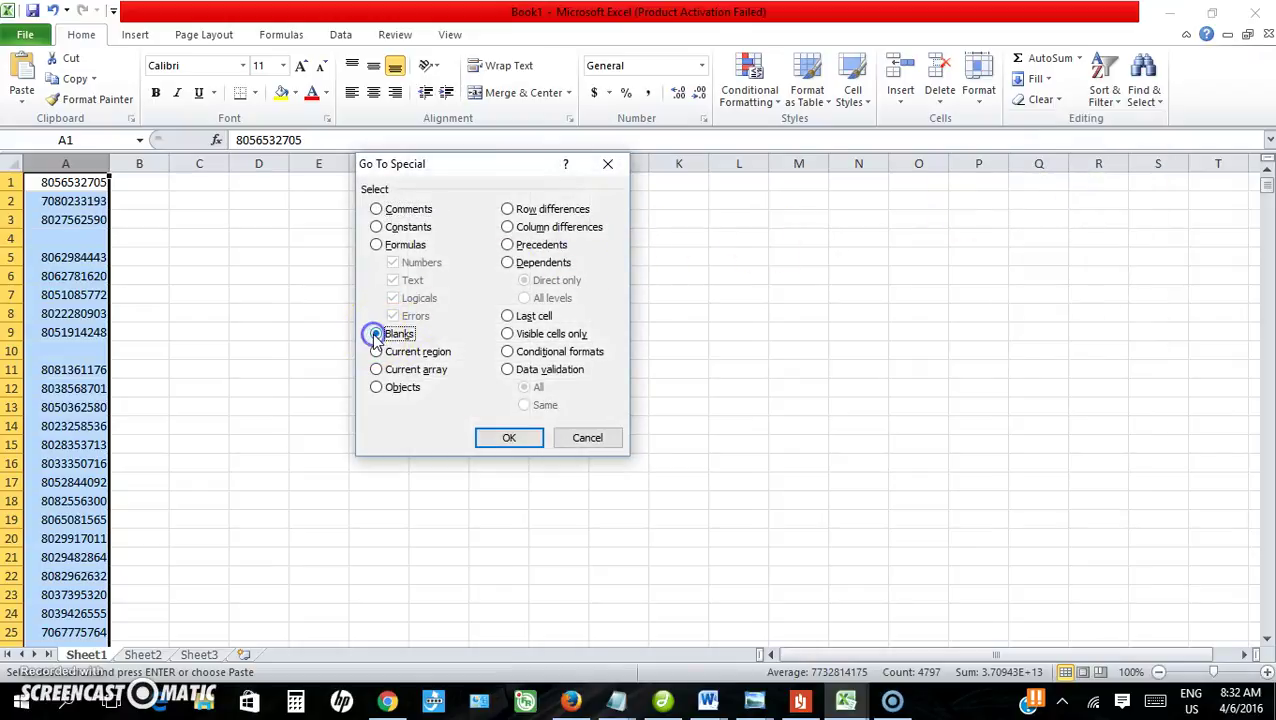
{"action": "left_click", "coordinate": [505, 438]}
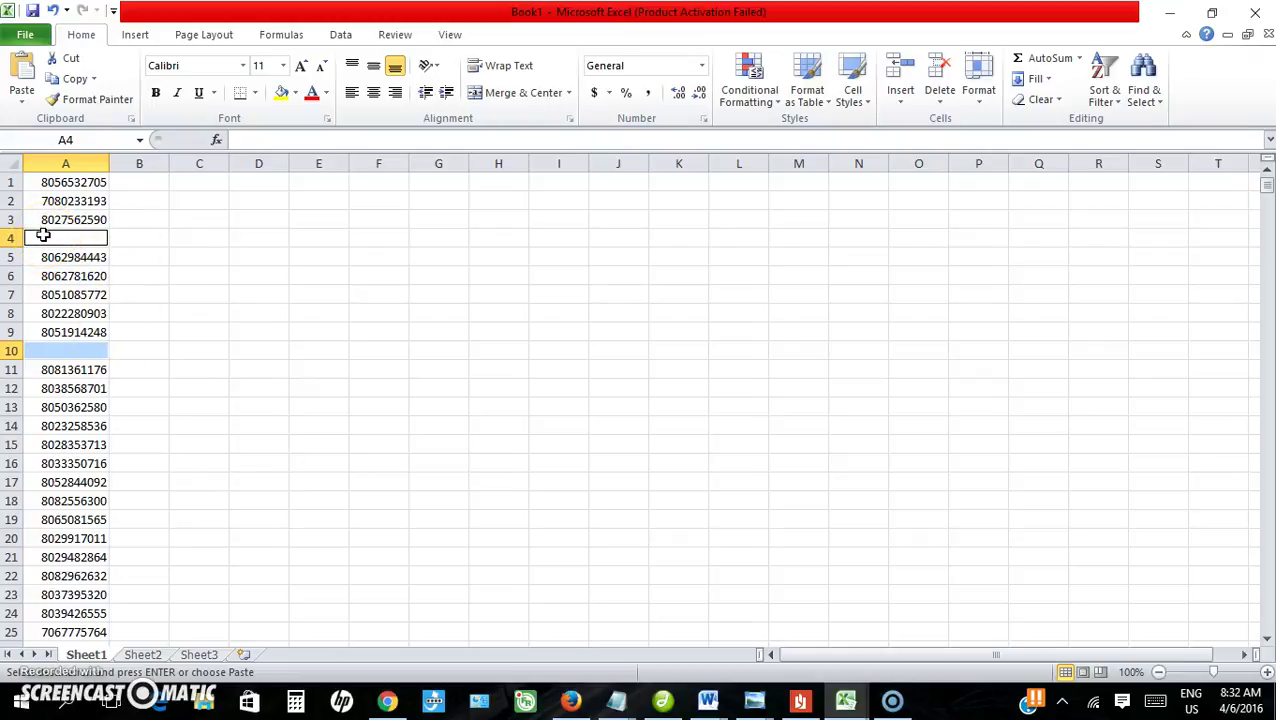
{"action": "right_click", "coordinate": [43, 236]}
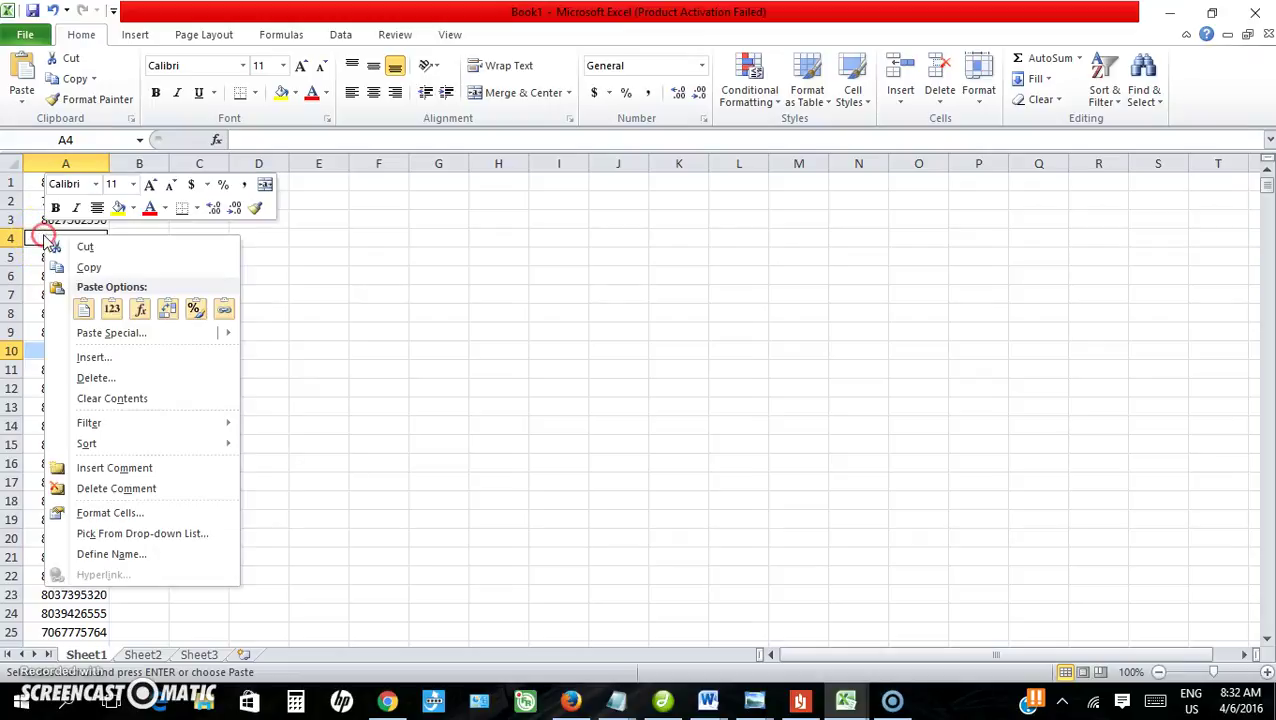
{"action": "left_click", "coordinate": [93, 378]}
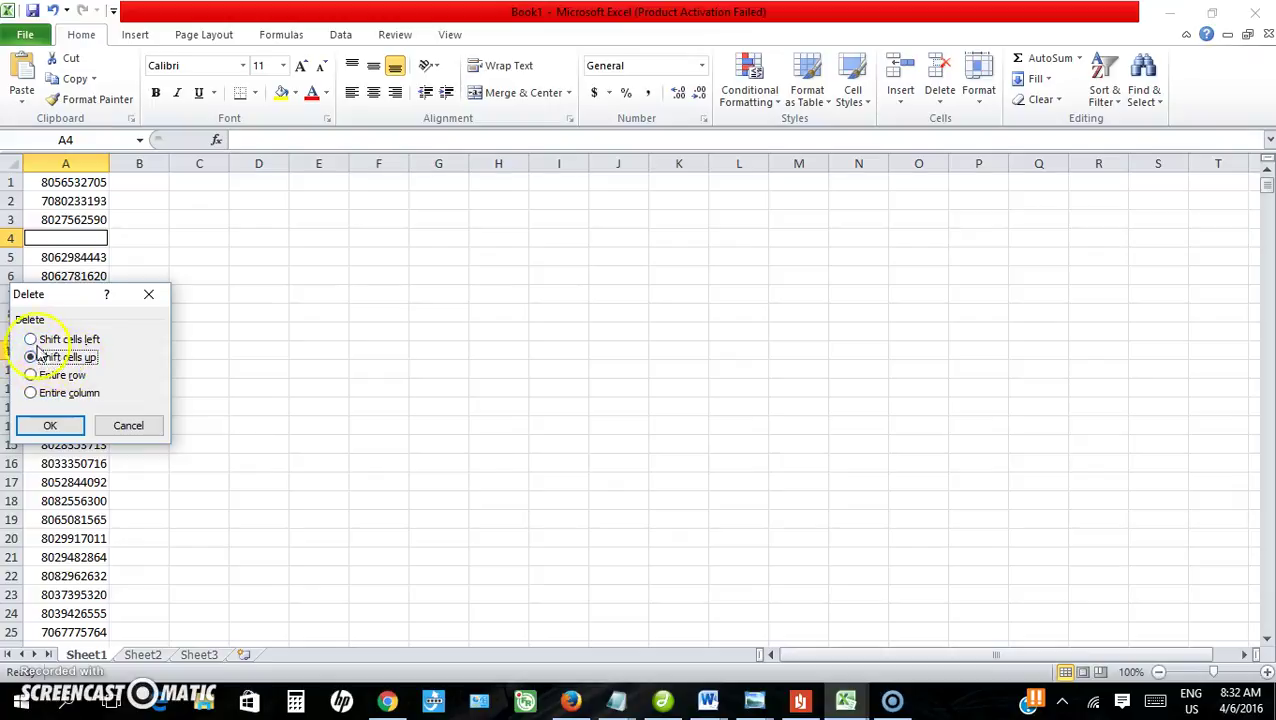
{"action": "left_click", "coordinate": [48, 427]}
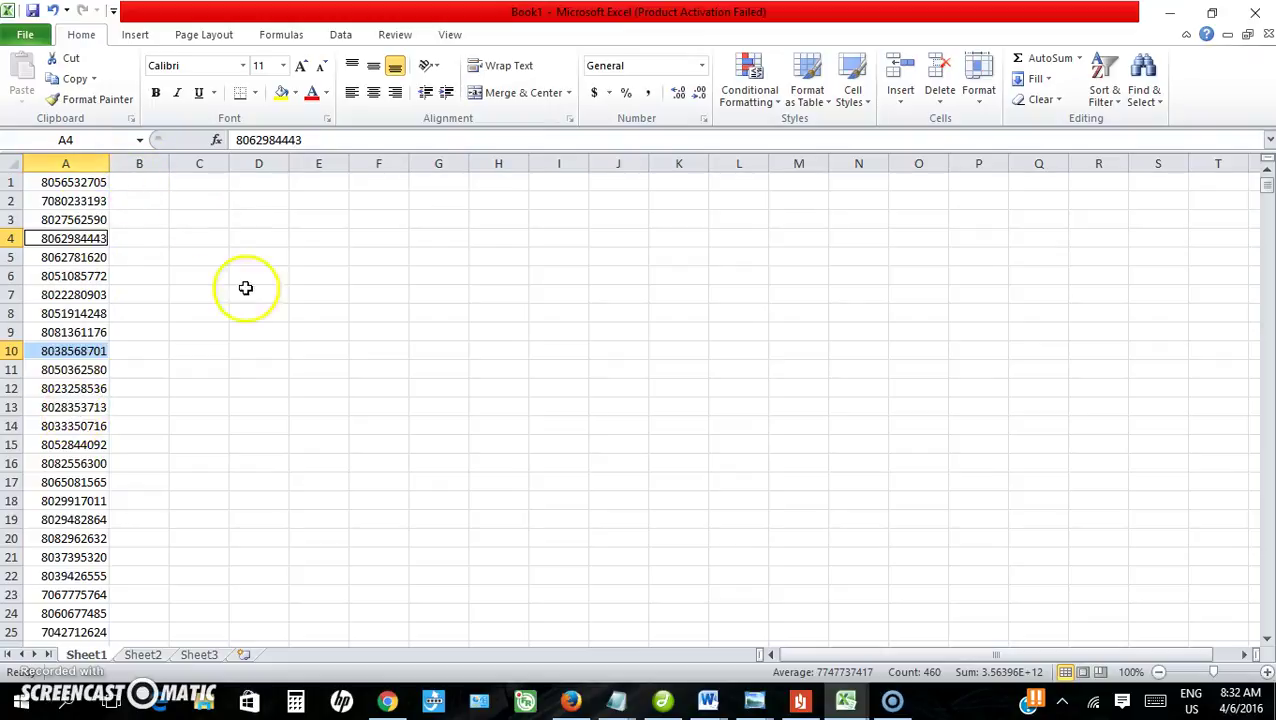
Insert an empty column before the phone number column.
{"action": "left_click", "coordinate": [75, 158]}
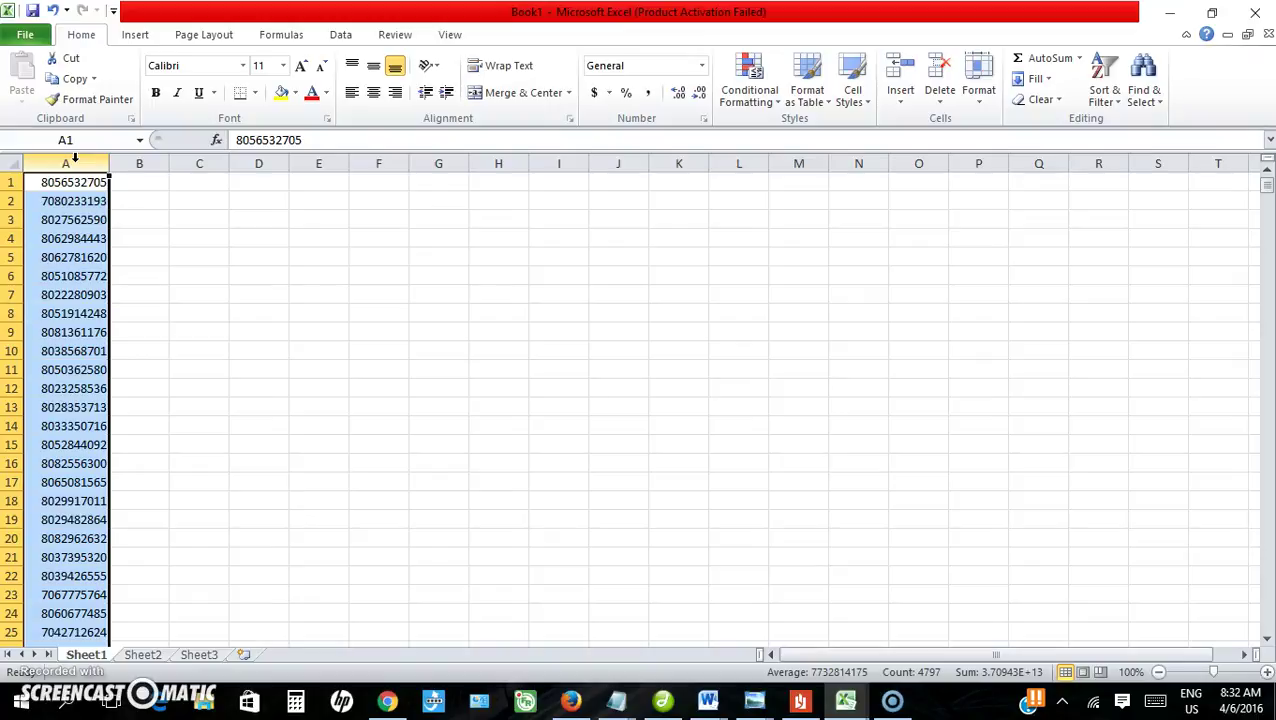
{"action": "right_click", "coordinate": [75, 158]}
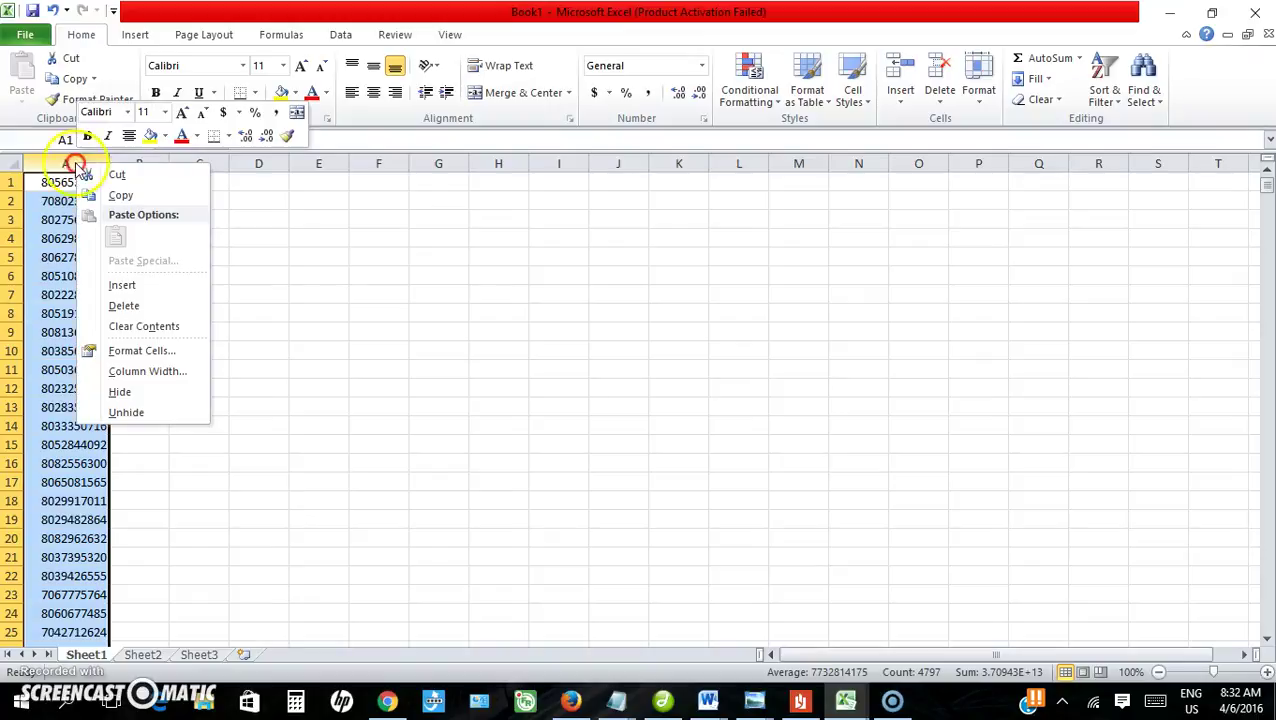
{"action": "left_click", "coordinate": [150, 286]}
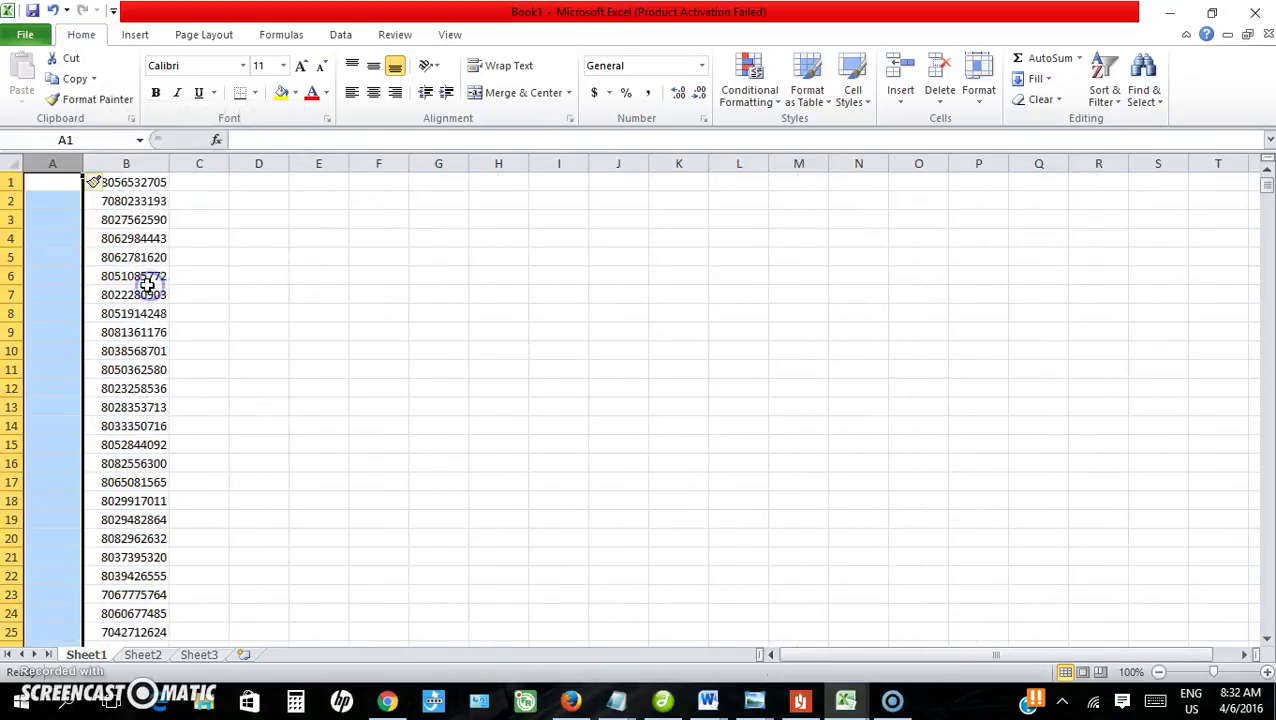
Enter the country code 234 in A1 and fill it down column A beside every phone number.
{"action": "double_click", "coordinate": [46, 185]}
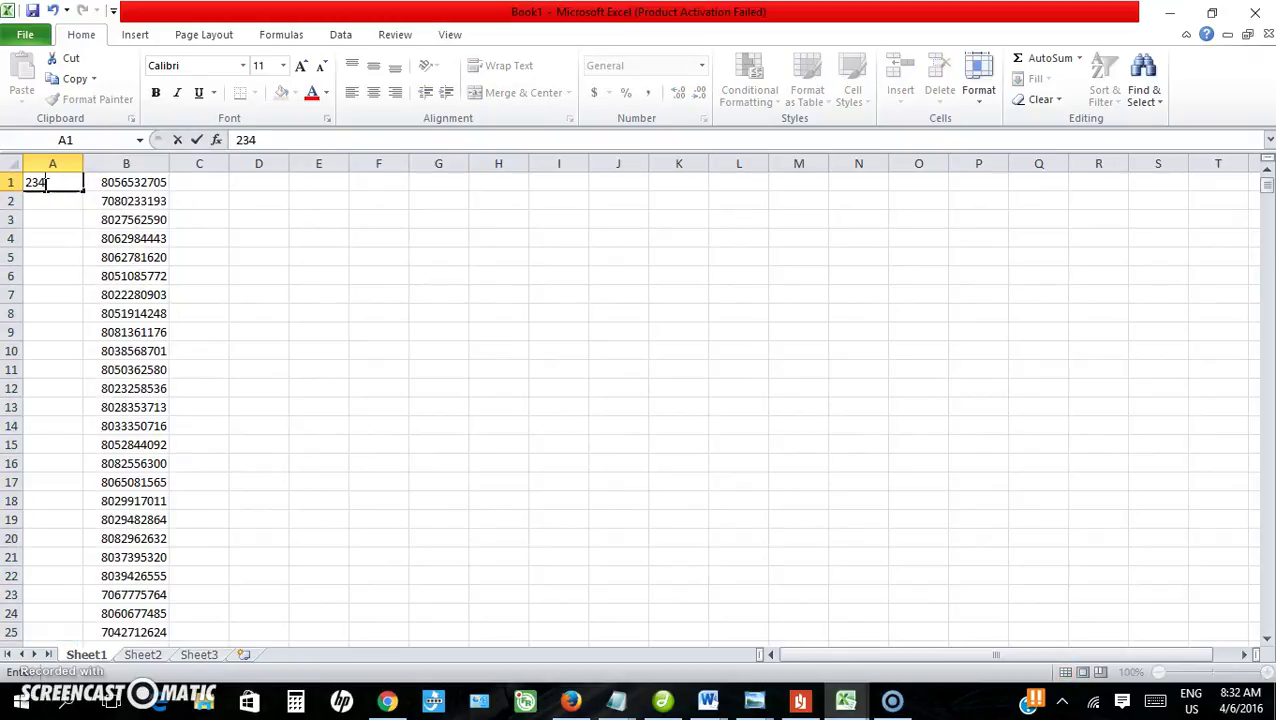
{"action": "left_click", "coordinate": [46, 203]}
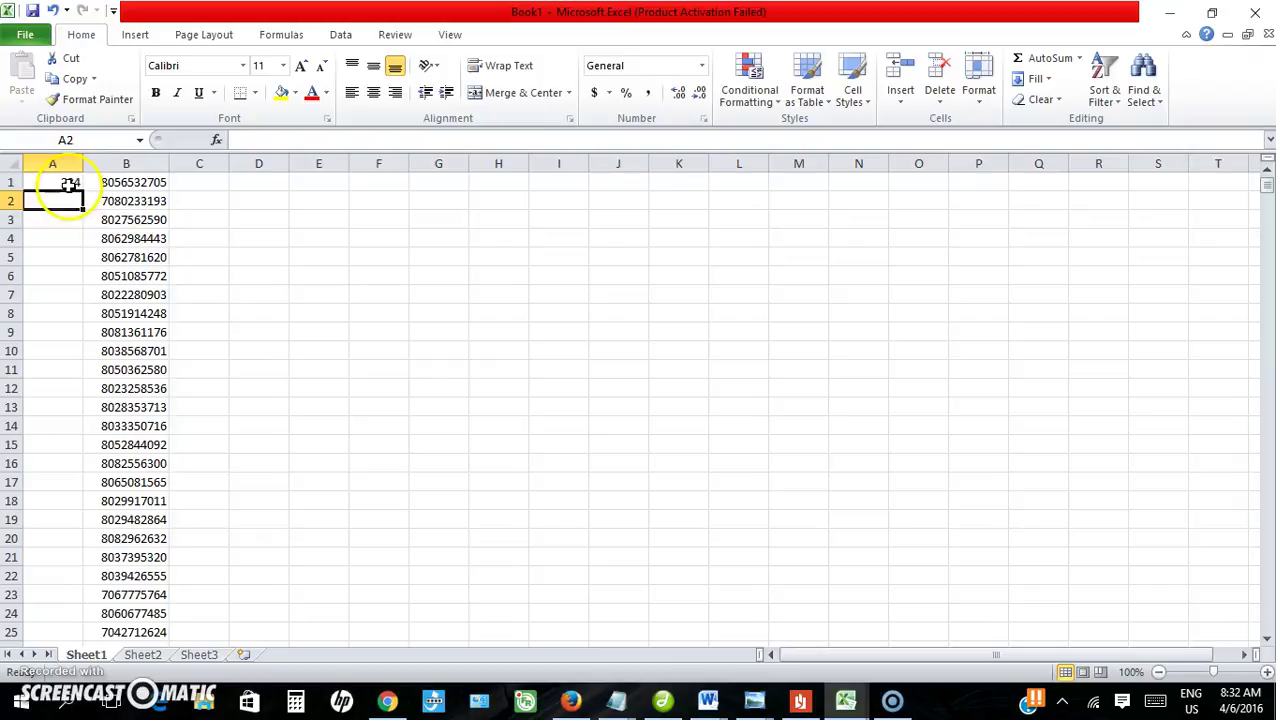
{"action": "left_click", "coordinate": [68, 184]}
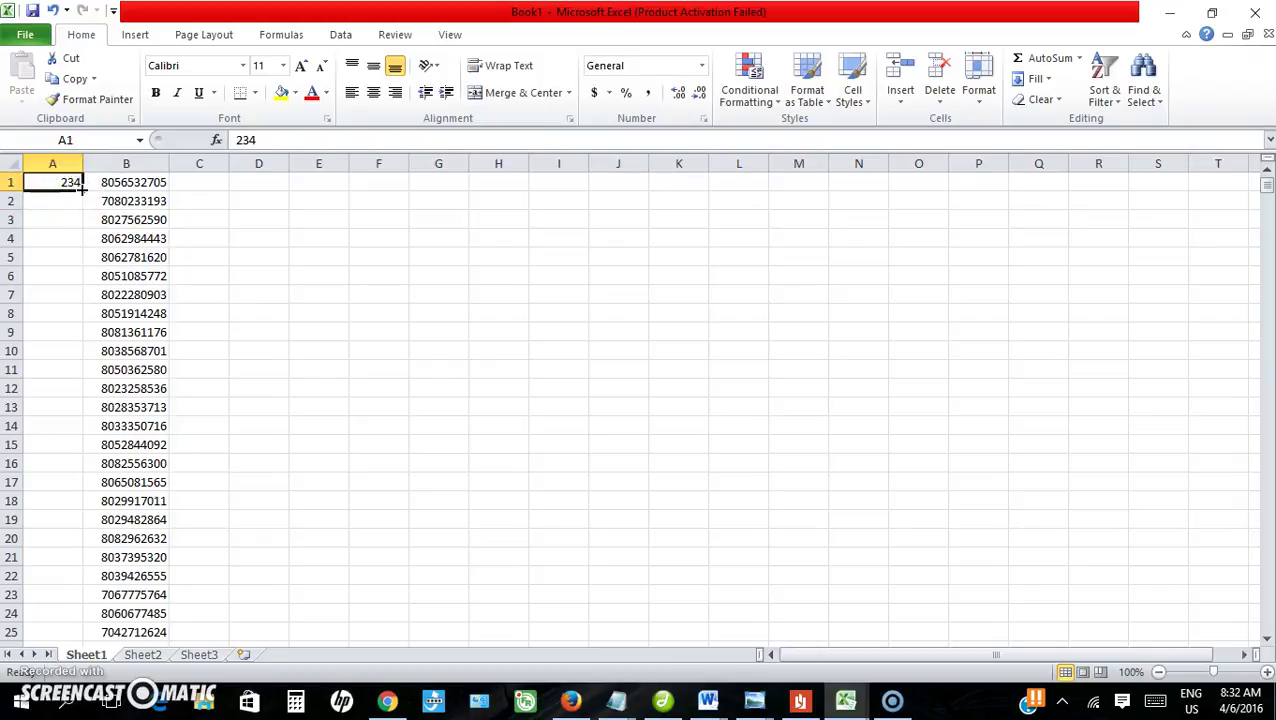
{"action": "left_click", "coordinate": [83, 189]}
{"action": "double_click", "coordinate": [83, 189]}
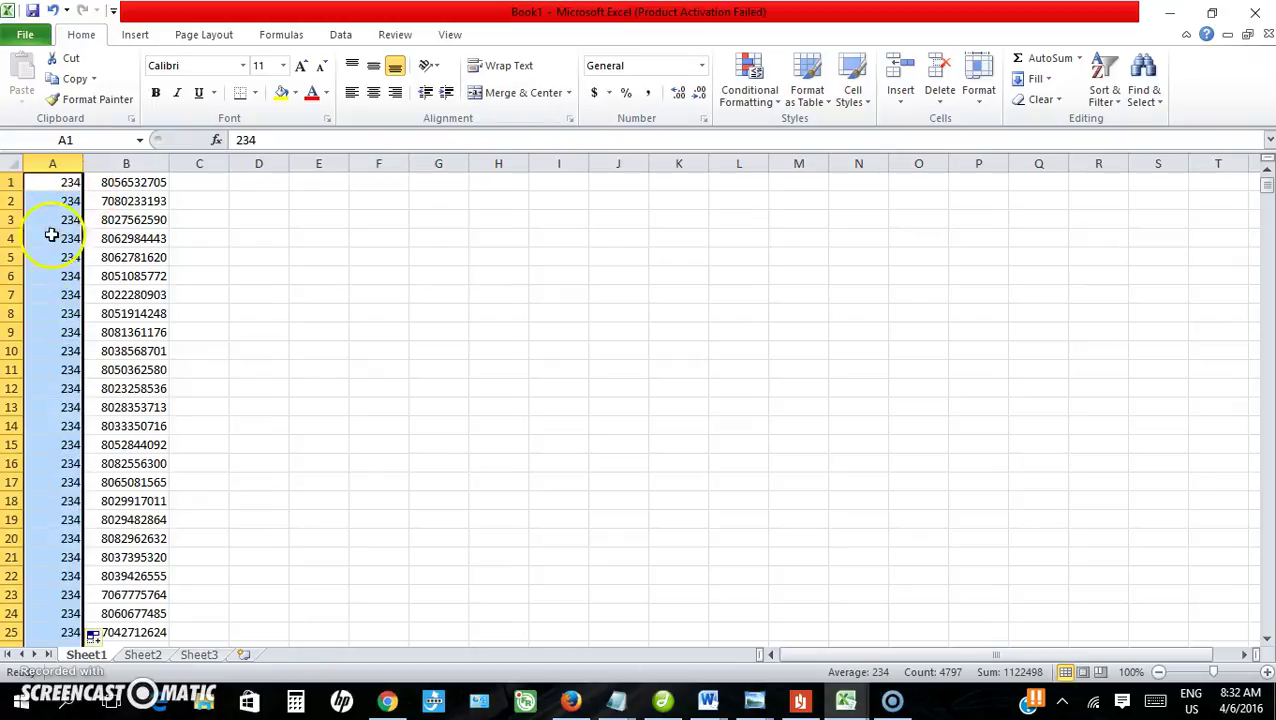
{"action": "left_click_drag", "start_coordinate": [1264, 183], "coordinate": [1250, 160]}
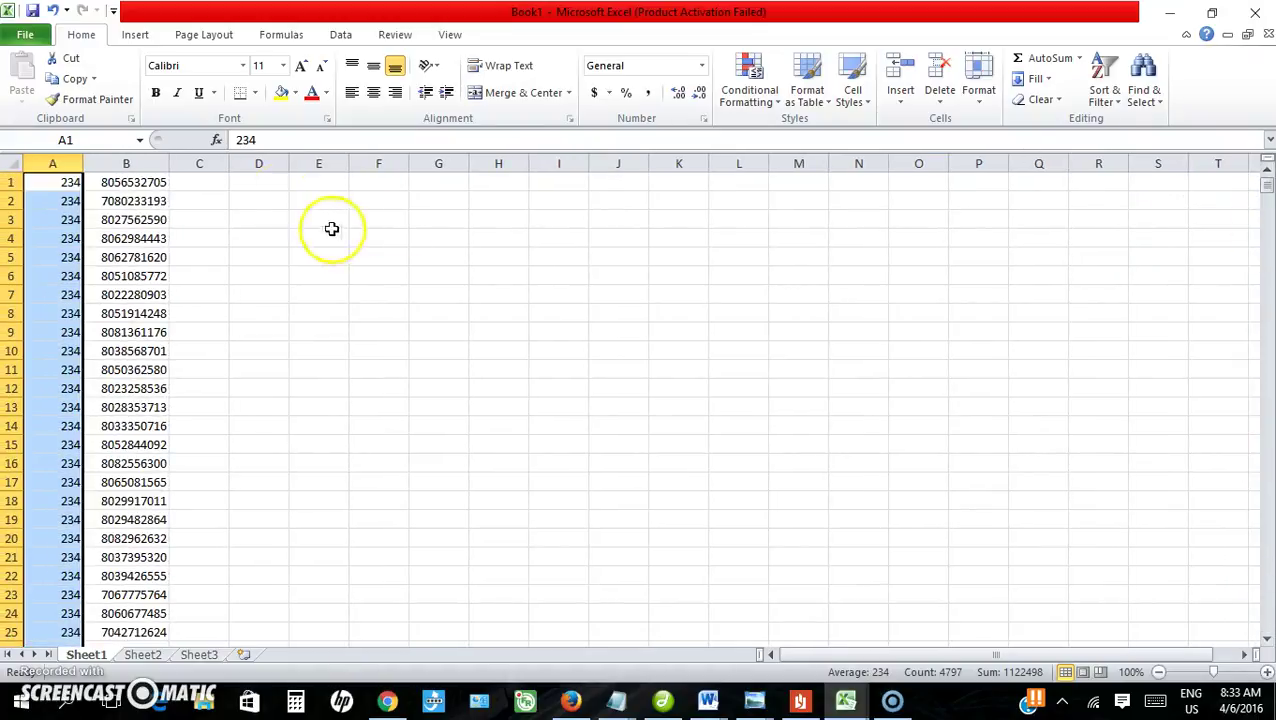
Widen column C, enter the formula =A1&B1 in C1 and fill it down alongside the whole phone number list.
{"action": "left_click_drag", "start_coordinate": [230, 163], "coordinate": [300, 163]}
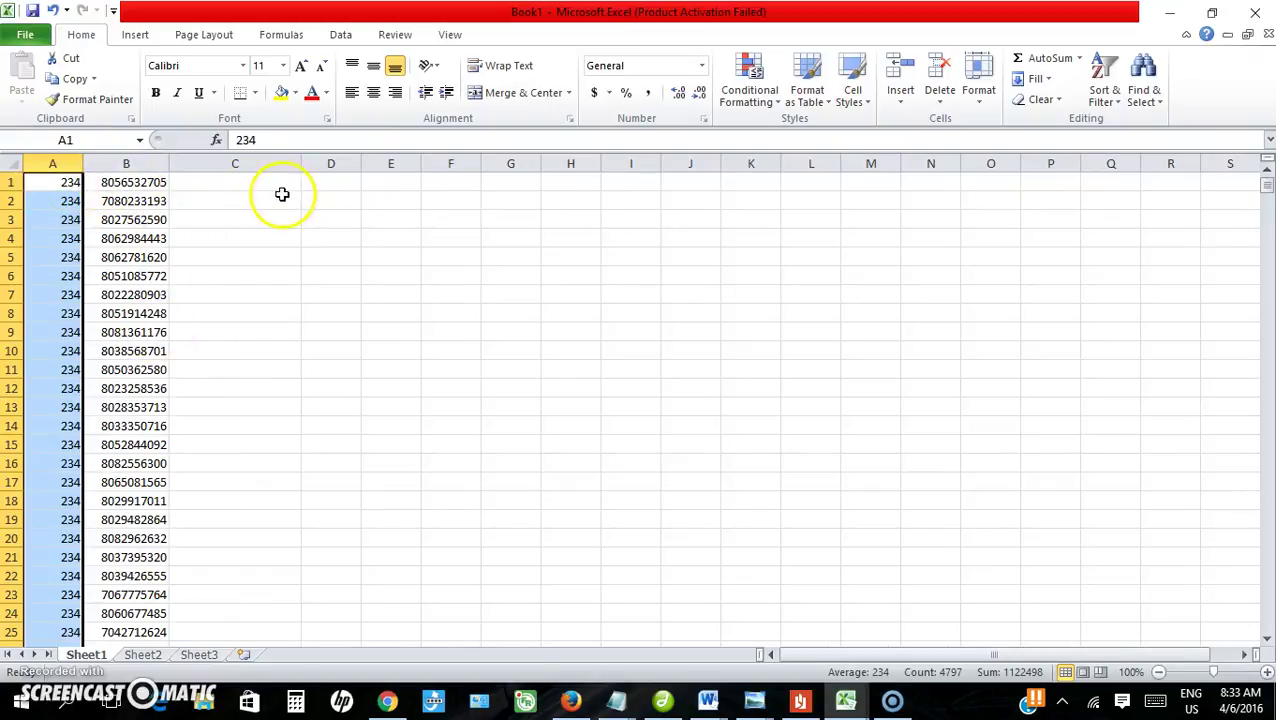
{"action": "double_click", "coordinate": [202, 185]}
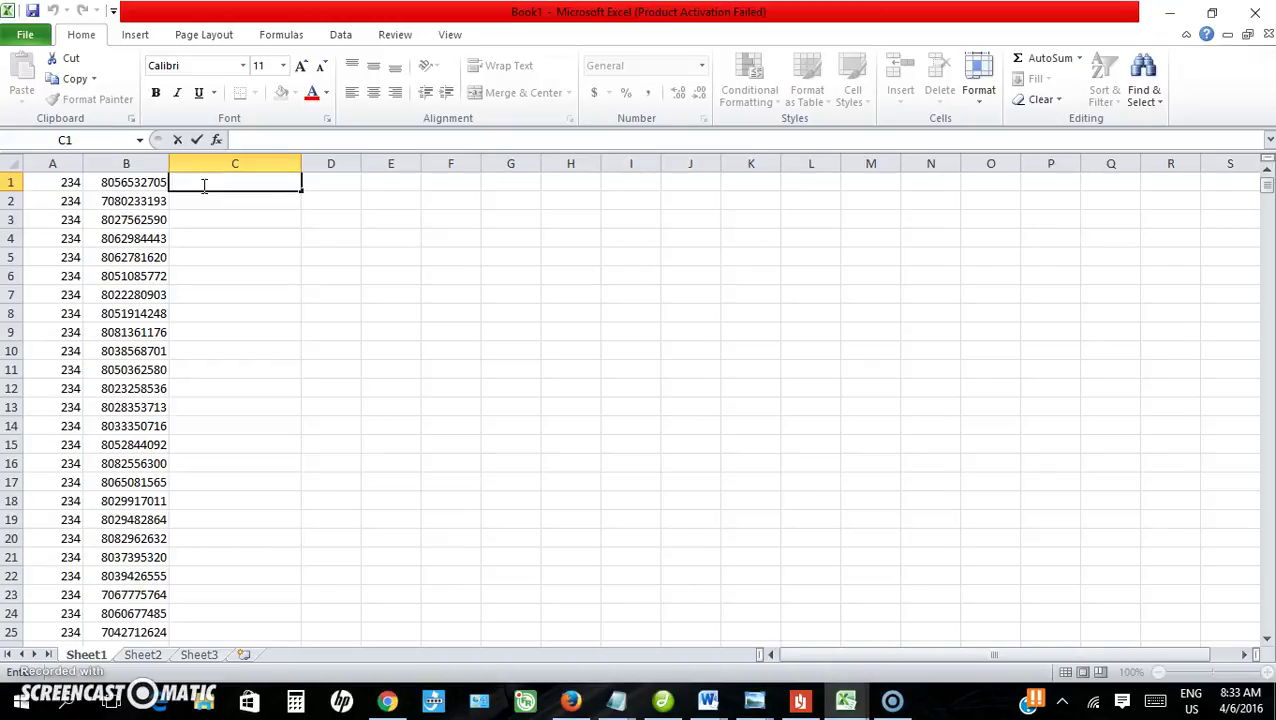
{"action": "type", "text": "="}
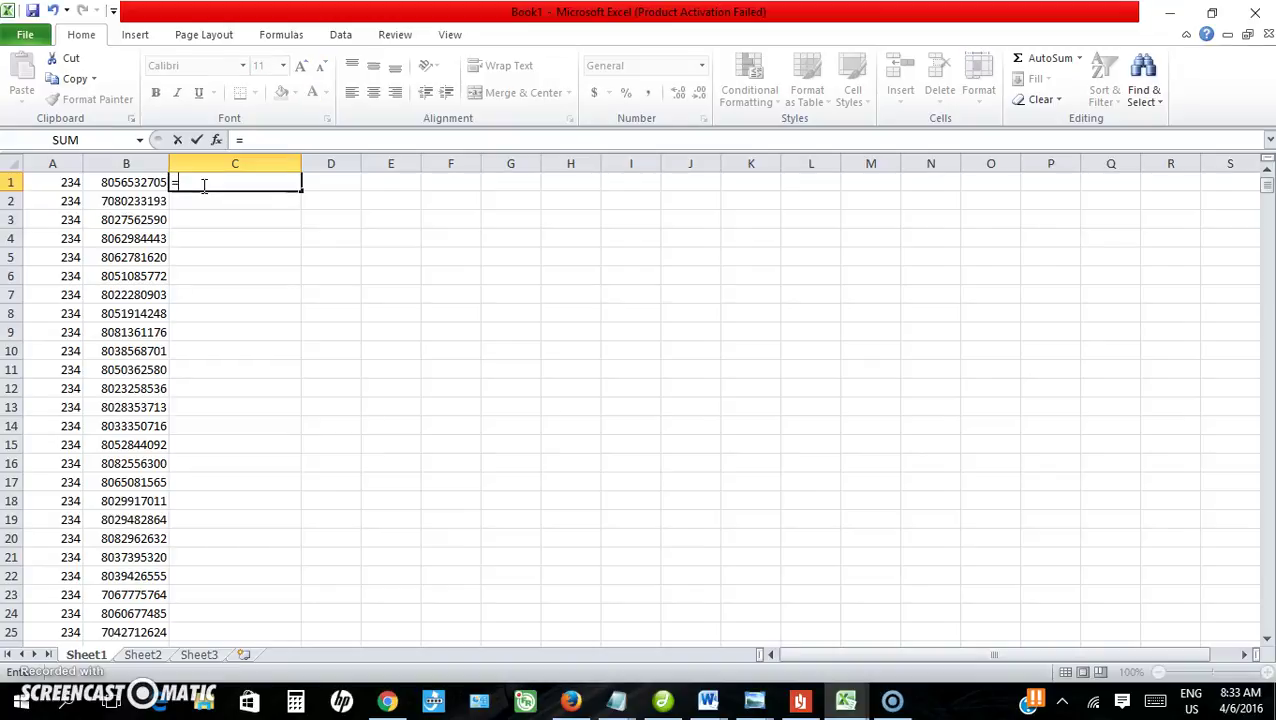
{"action": "left_click", "coordinate": [175, 183]}
{"action": "left_click", "coordinate": [70, 182]}
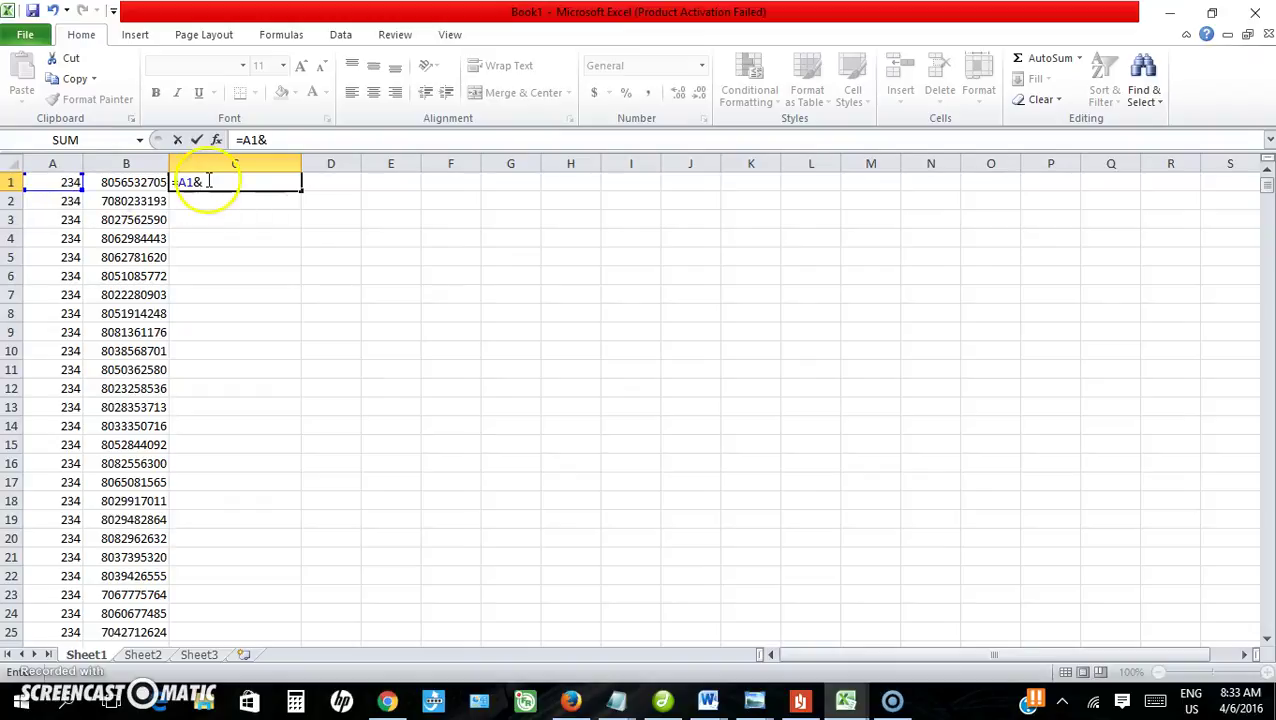
{"action": "left_click", "coordinate": [242, 180]}
{"action": "left_click", "coordinate": [131, 184]}
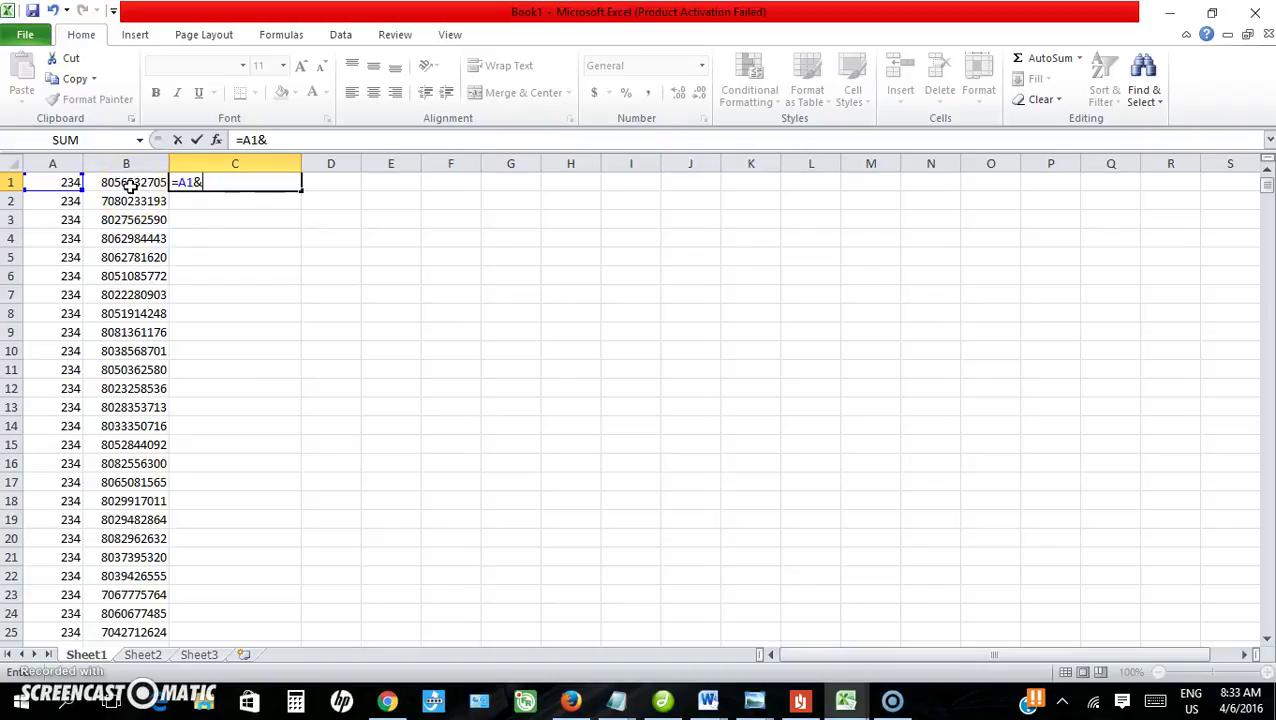
{"action": "left_click", "coordinate": [131, 184]}
{"action": "left_click", "coordinate": [269, 184]}
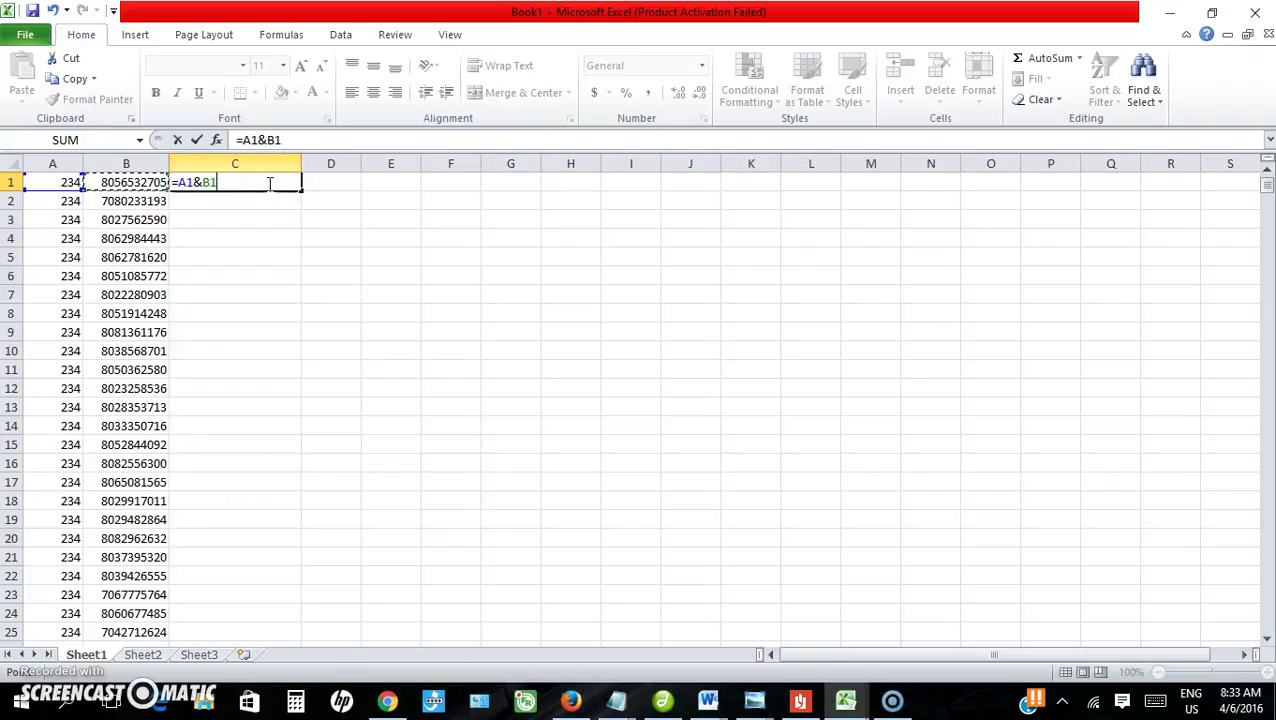
{"action": "key", "text": "Return"}
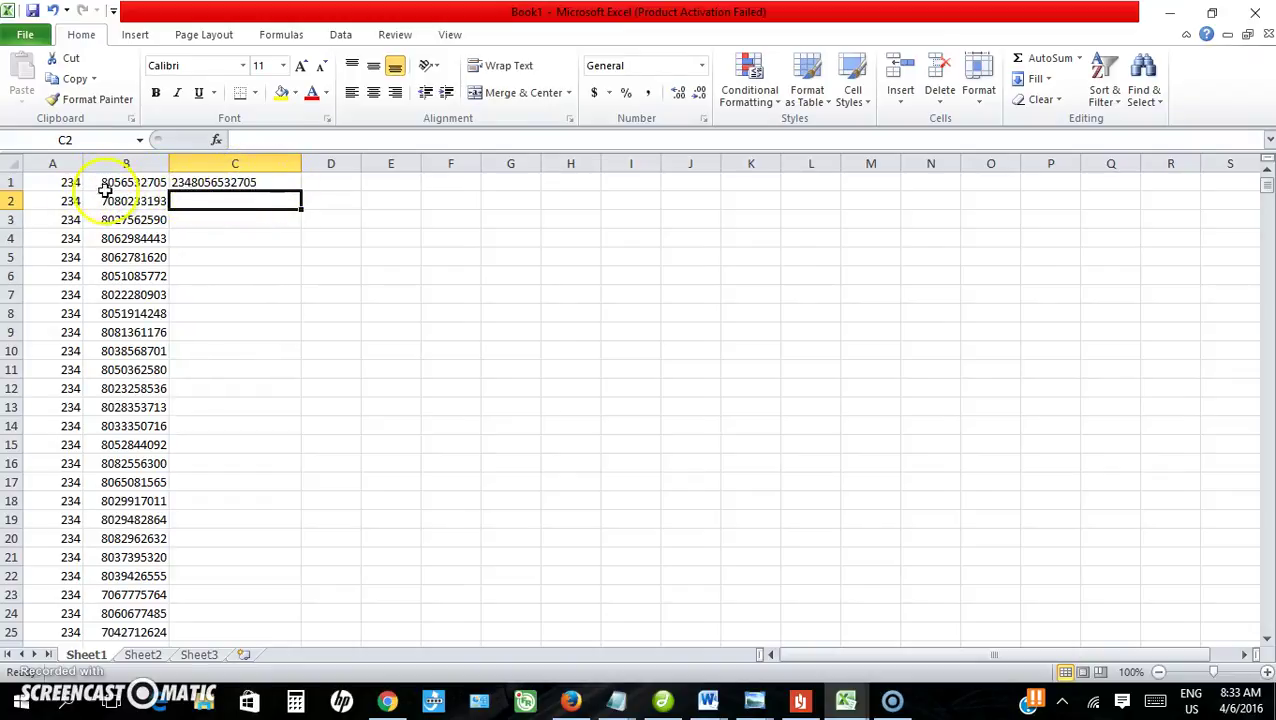
{"action": "left_click", "coordinate": [242, 181]}
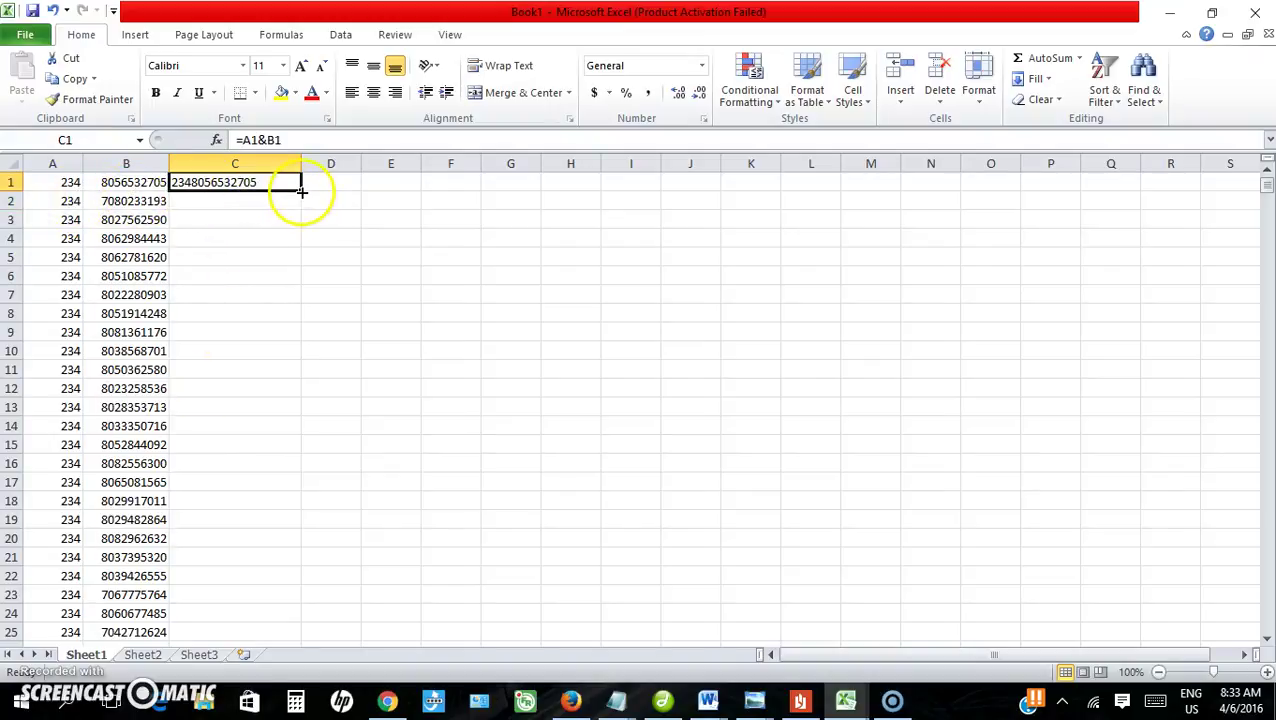
{"action": "double_click", "coordinate": [301, 189]}
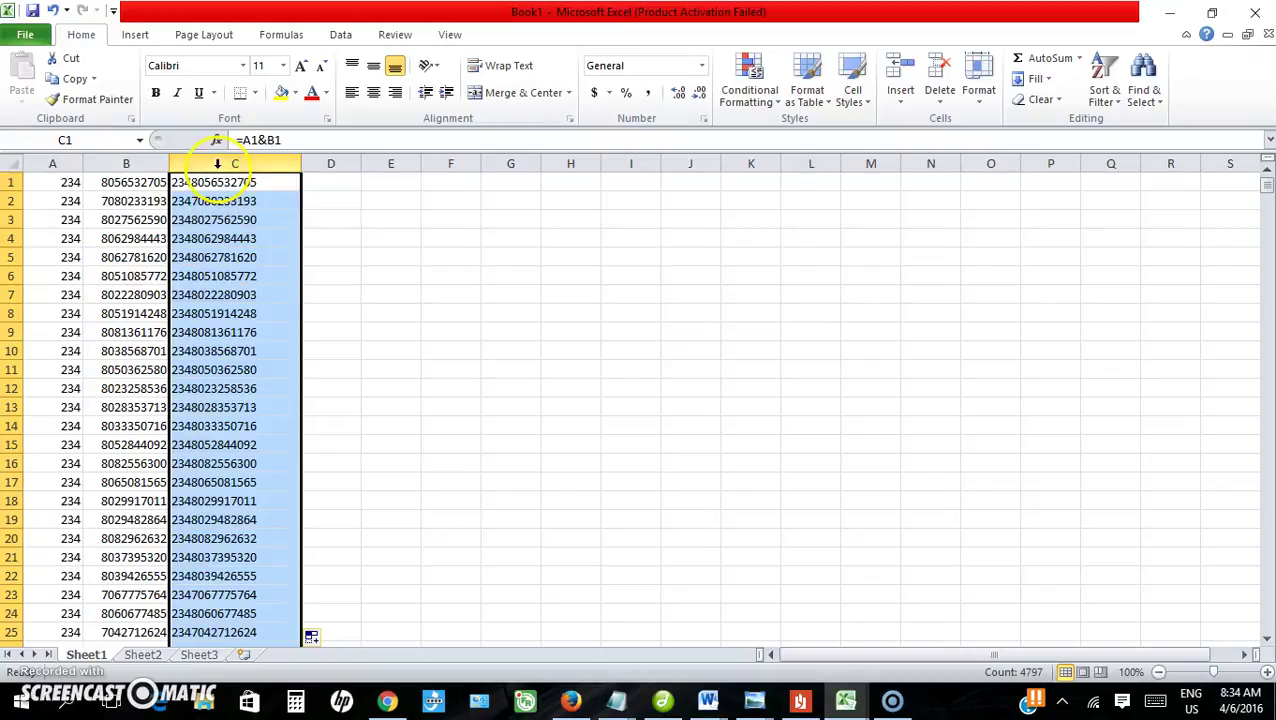
Copy column C and paste it over itself with Paste Special Values to replace the formulas.
{"action": "right_click", "coordinate": [217, 226]}
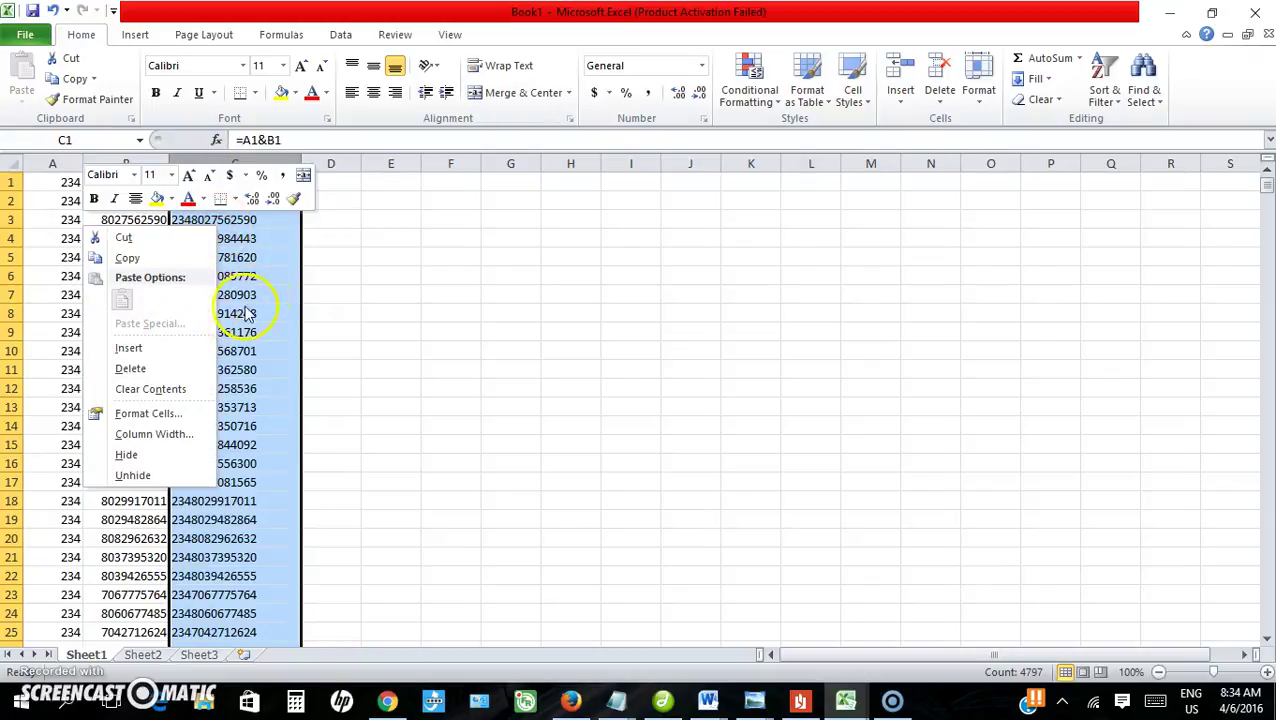
{"action": "left_click", "coordinate": [172, 262]}
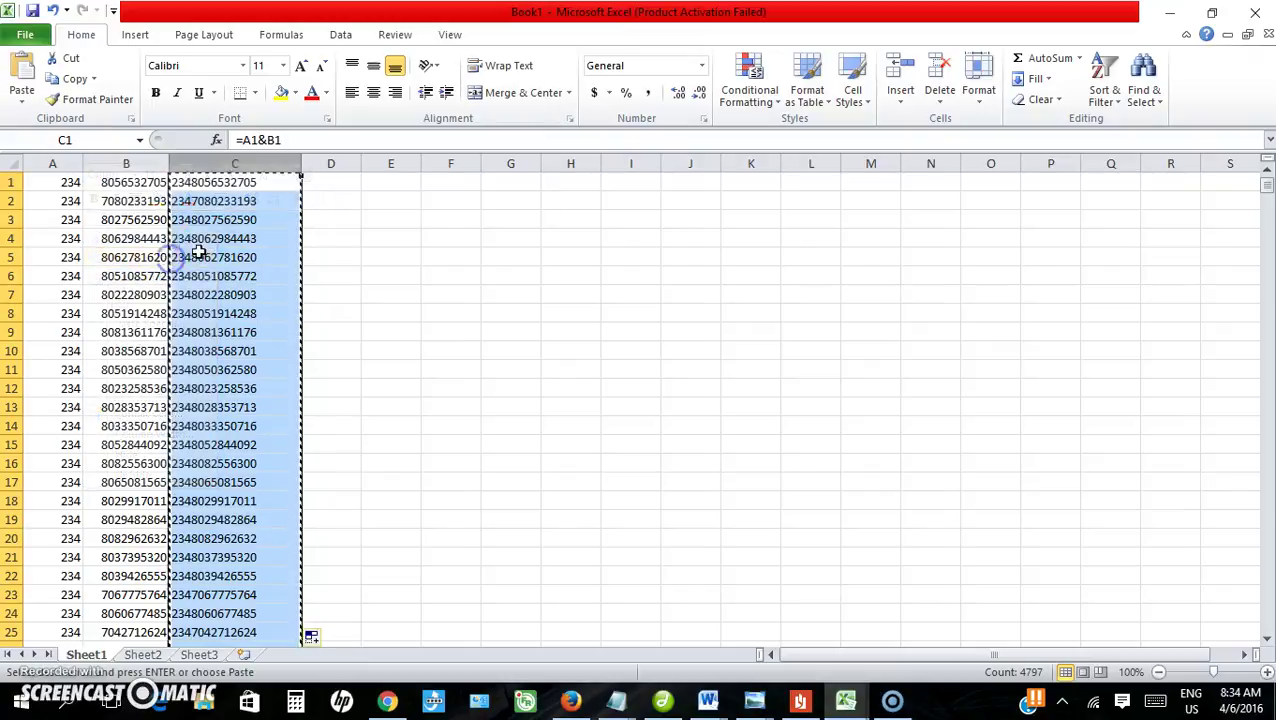
{"action": "right_click", "coordinate": [212, 246]}
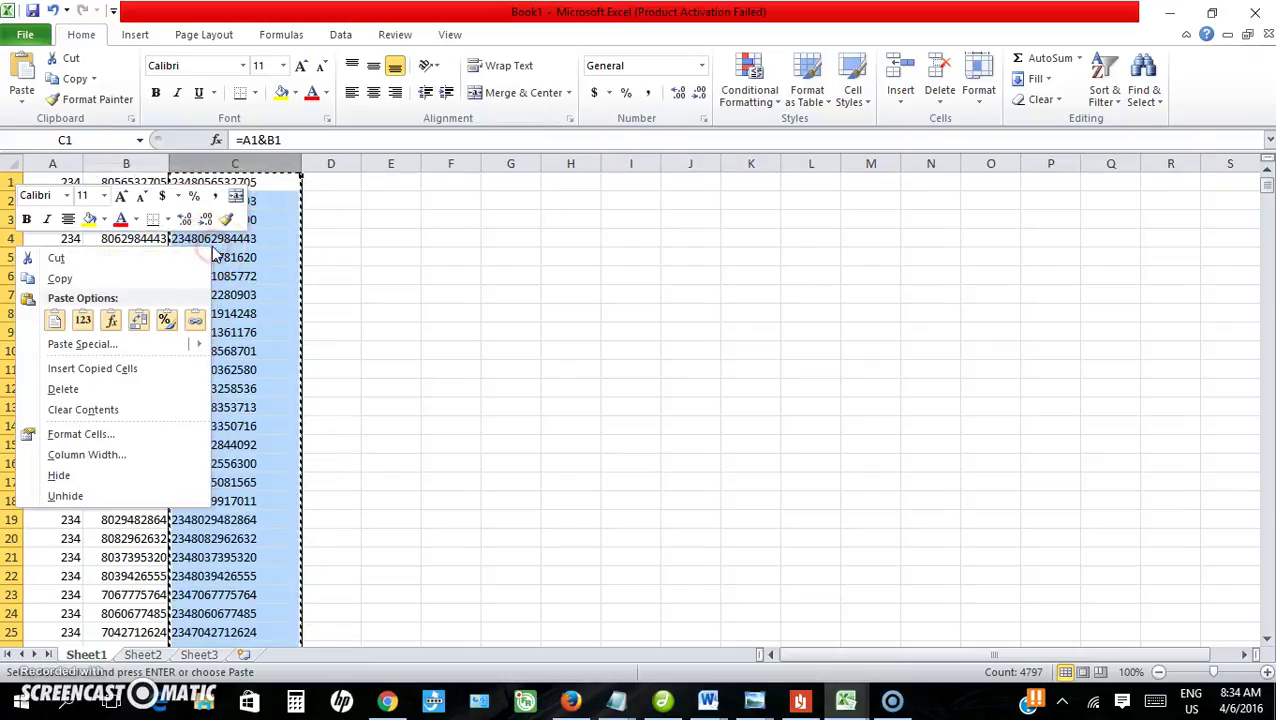
{"action": "left_click", "coordinate": [108, 344]}
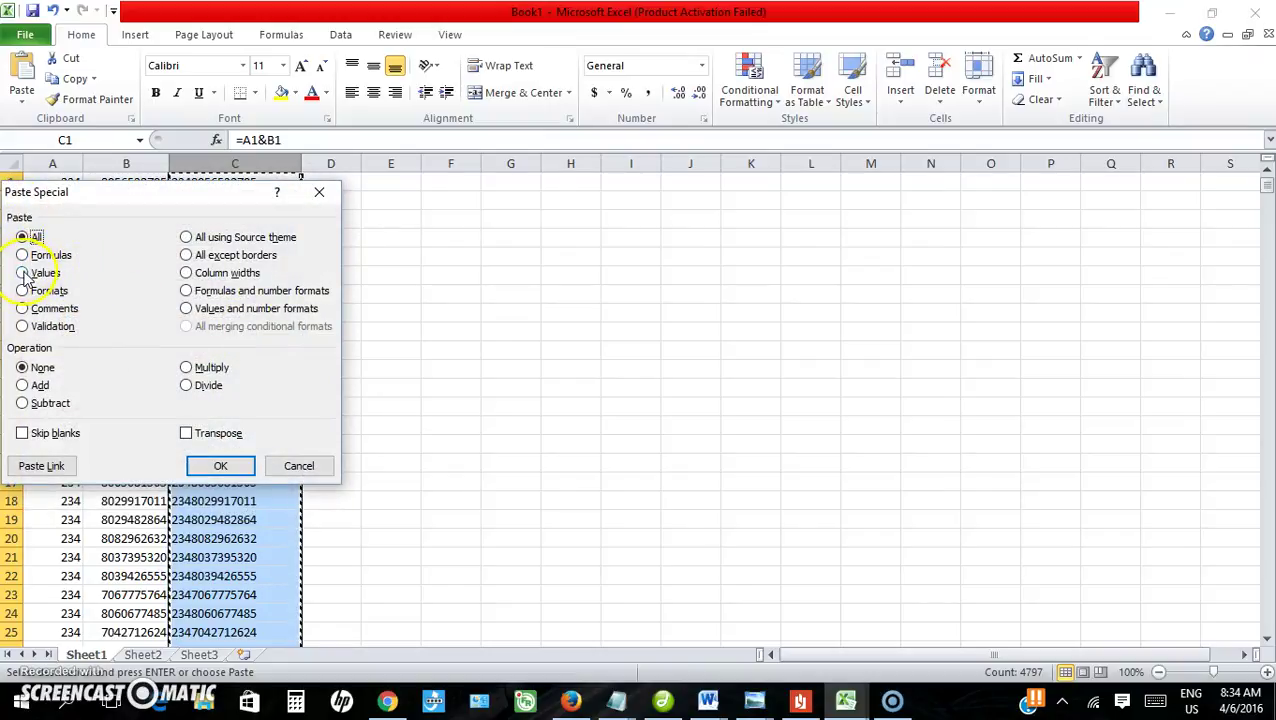
{"action": "left_click", "coordinate": [22, 273]}
{"action": "left_click", "coordinate": [218, 466]}
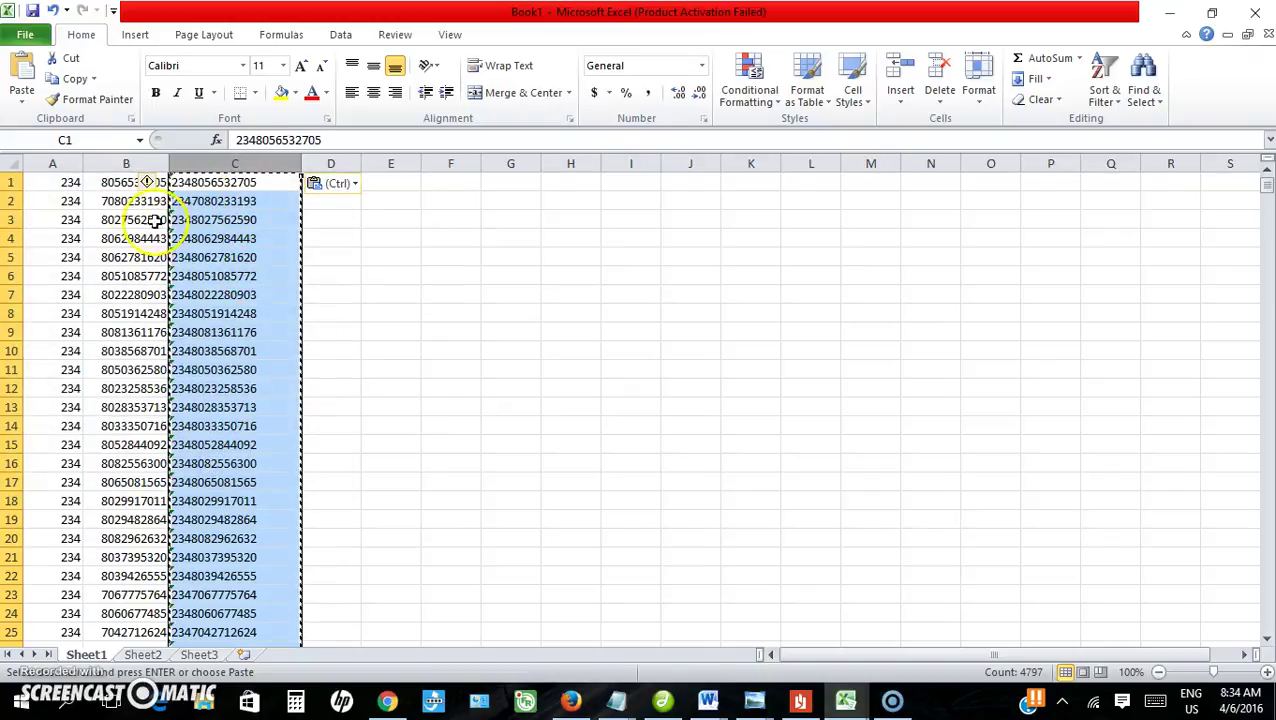
Delete columns A and B, keeping only the column of combined numbers.
{"action": "left_click", "coordinate": [126, 163]}
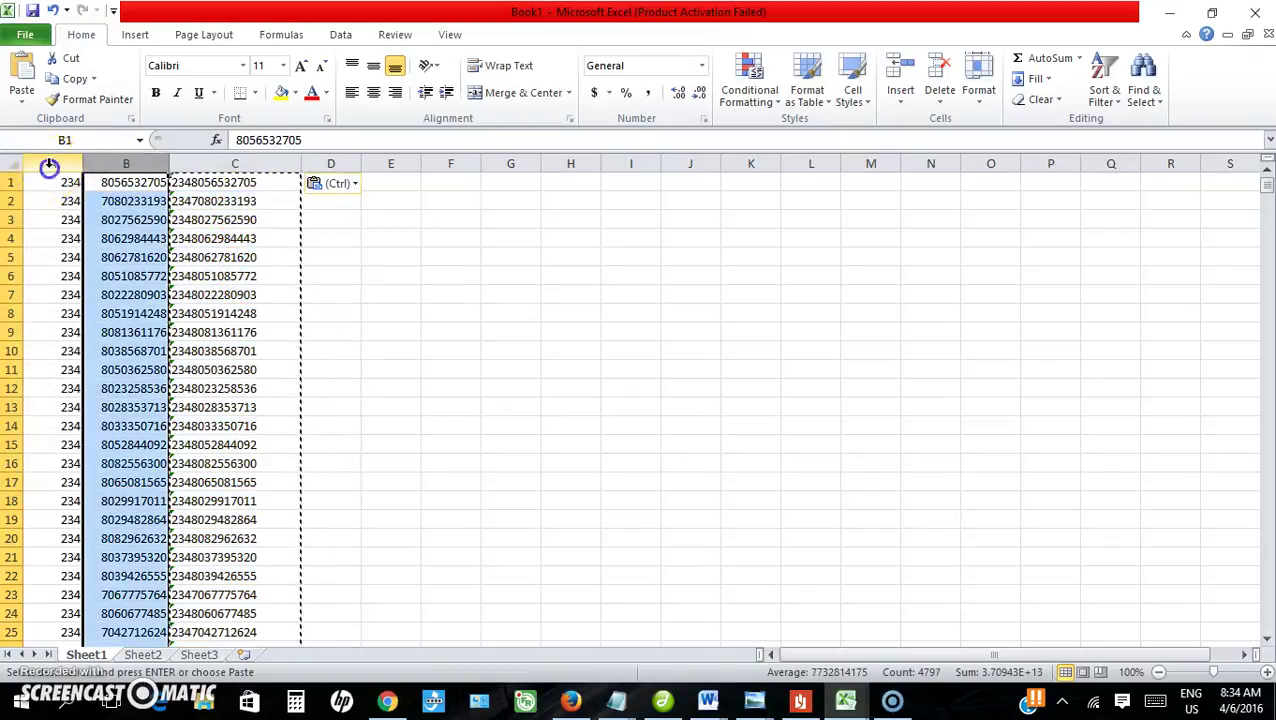
{"action": "left_click", "coordinate": [49, 165], "text": "shift"}
{"action": "right_click", "coordinate": [82, 248]}
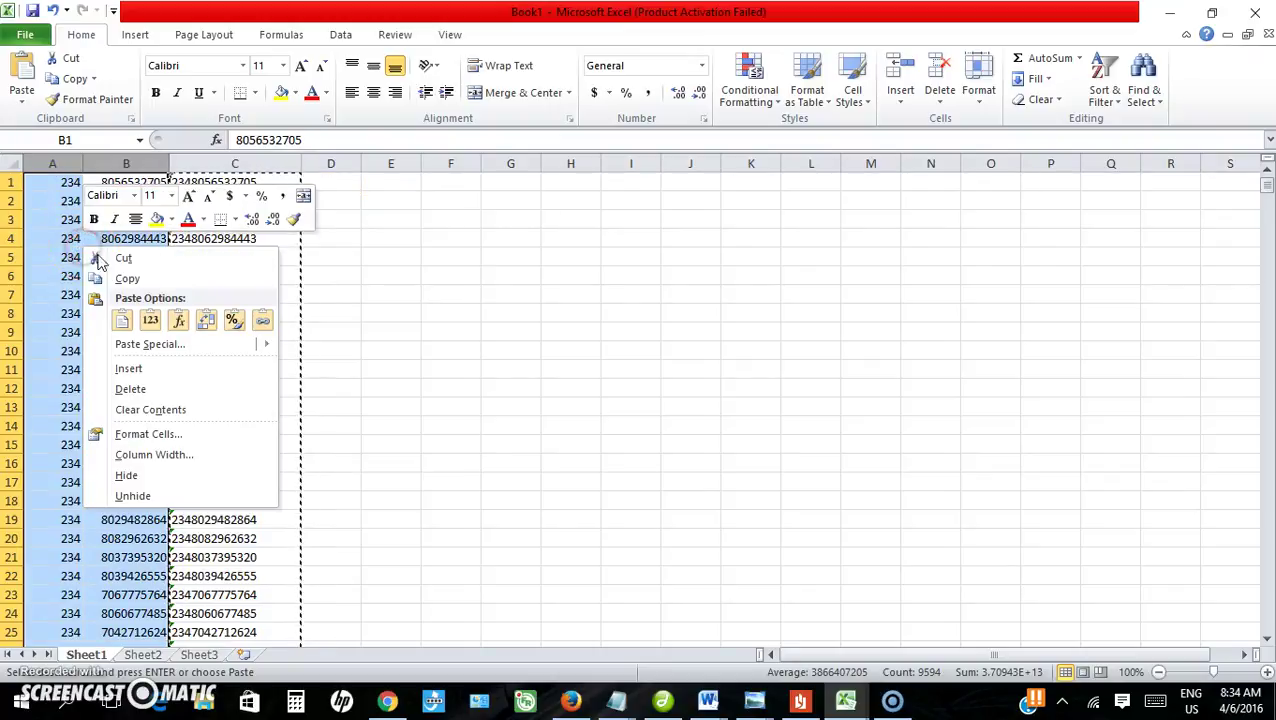
{"action": "left_click", "coordinate": [130, 389]}
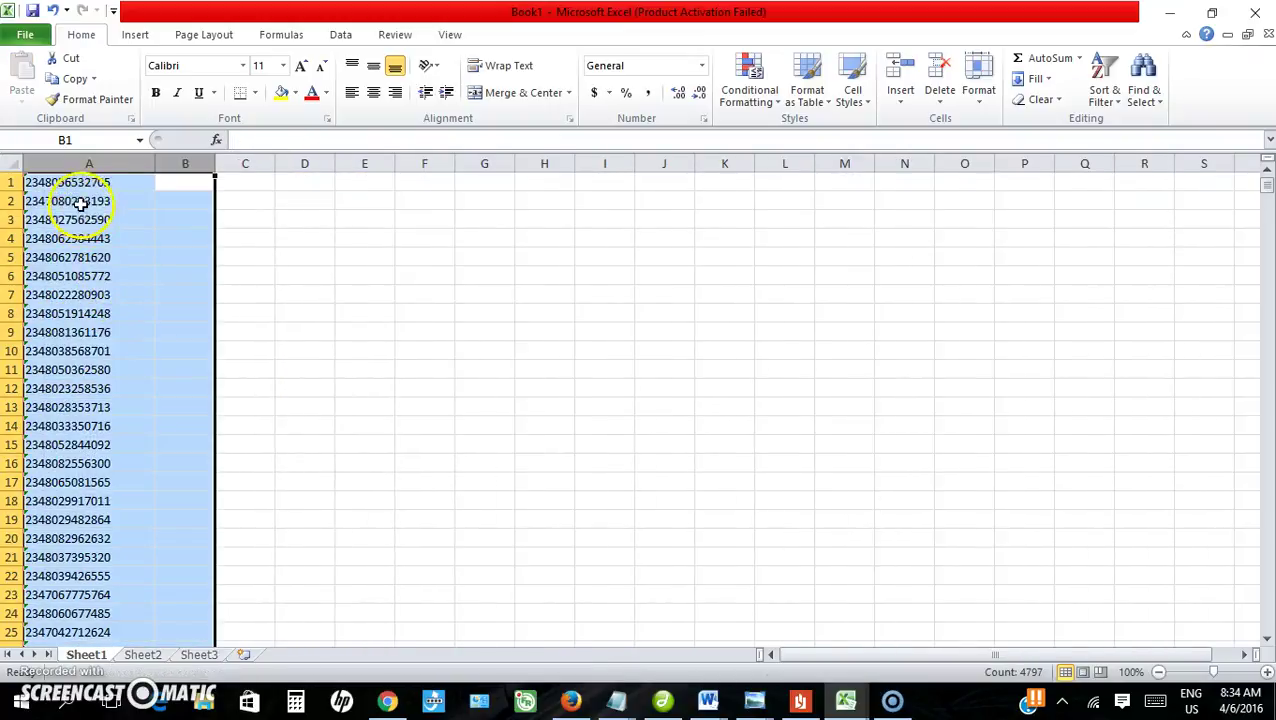
{"action": "left_click", "coordinate": [172, 189]}
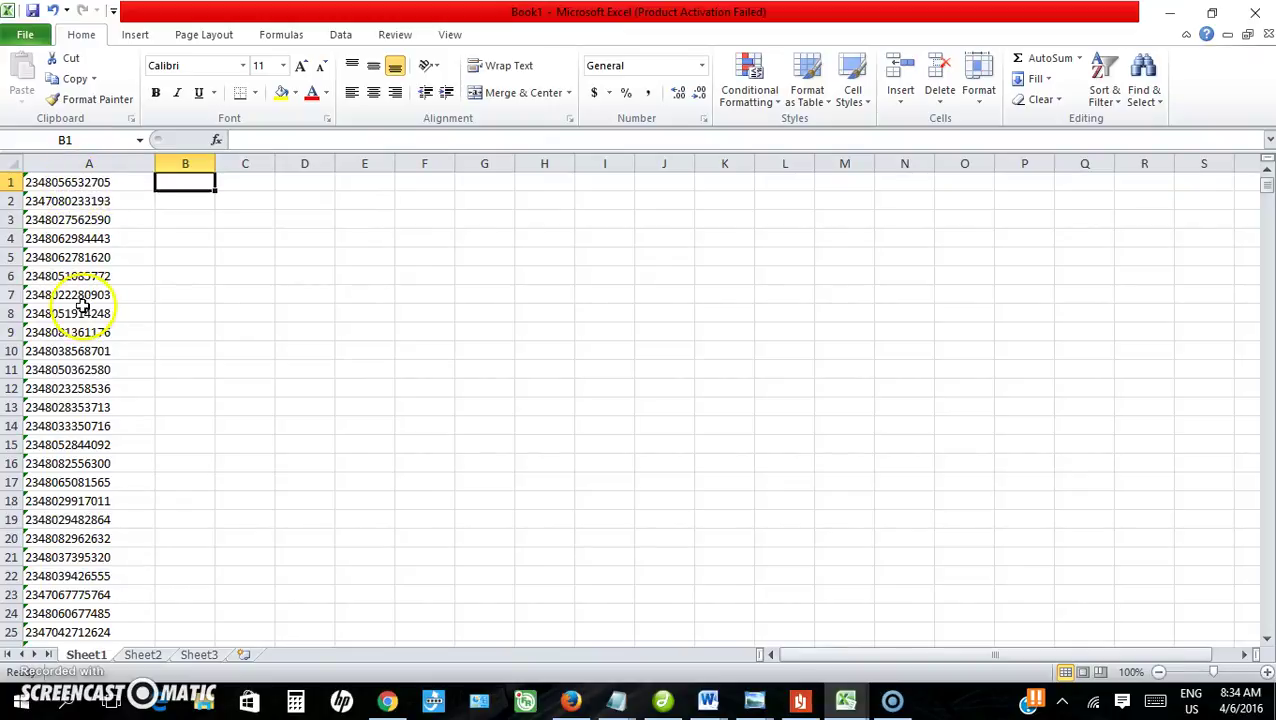